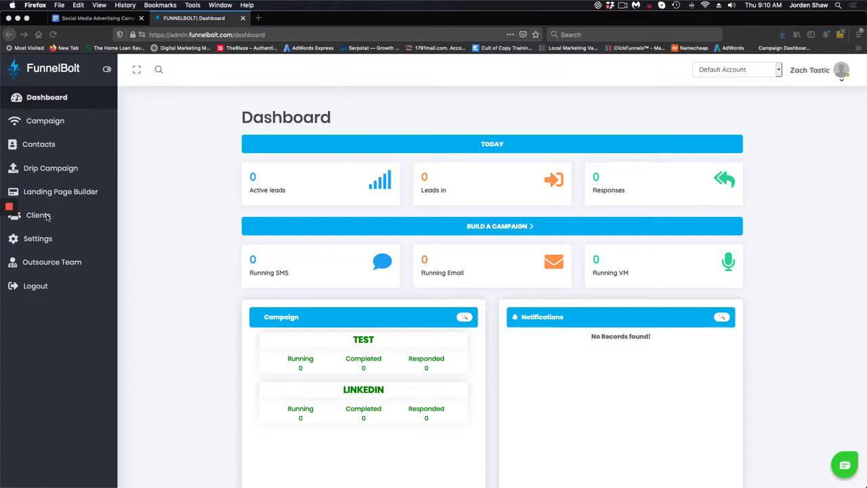
Open the Clients list, view the dedicated number purchase for the client without one, and decline it.
click(46, 217)
click(45, 216)
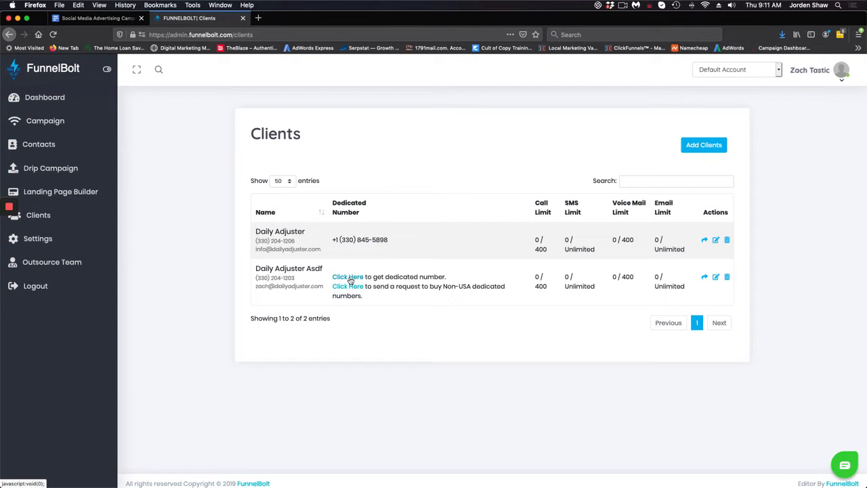
click(349, 278)
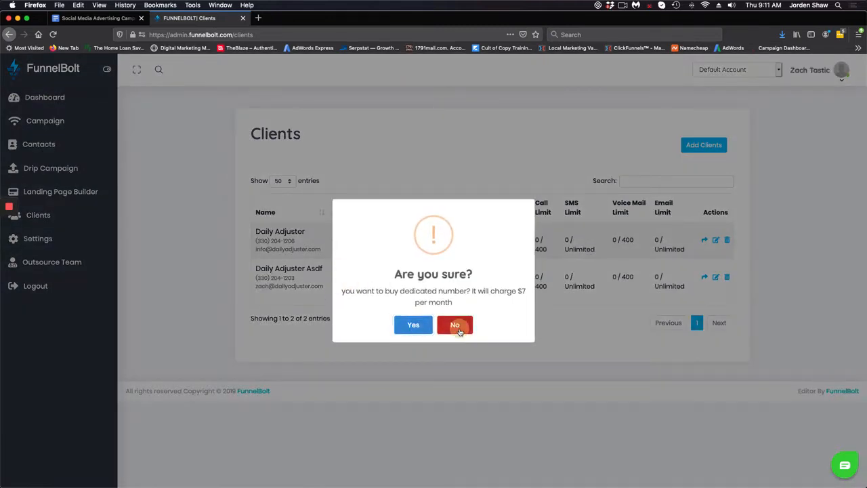
click(457, 326)
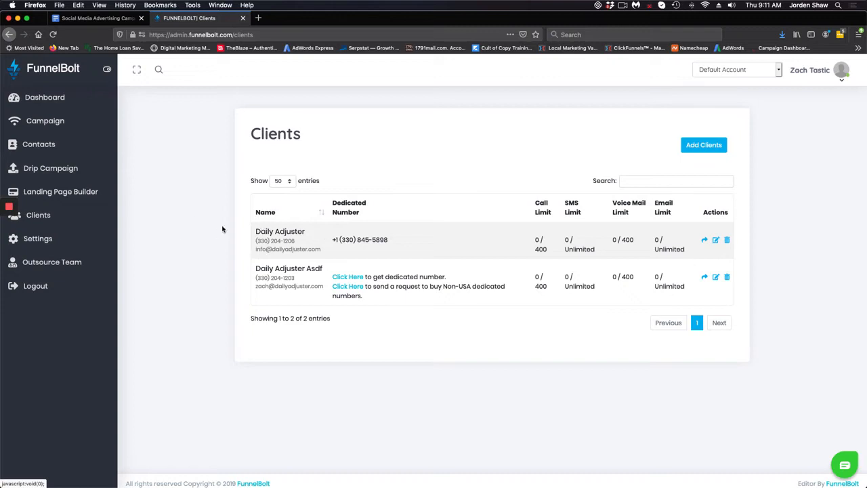
Open the campaign list and review the blank new-campaign form, including its details and sequence sections.
click(49, 122)
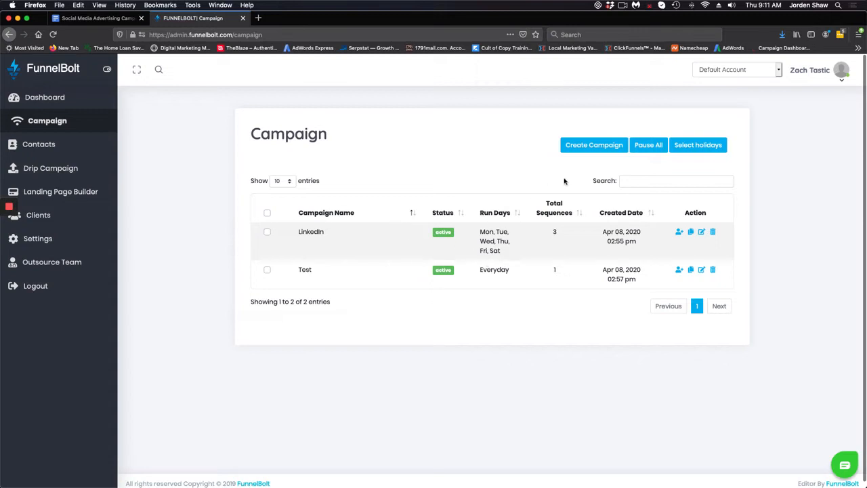
click(591, 147)
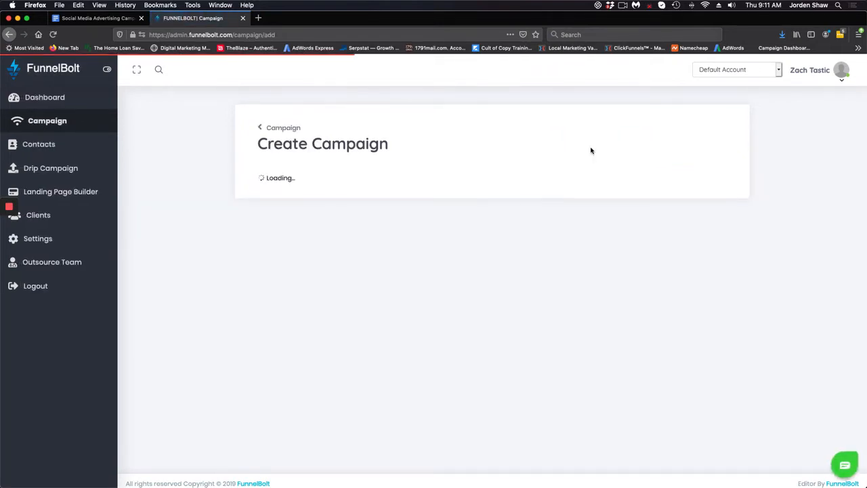
scroll(489, 276, down, 5)
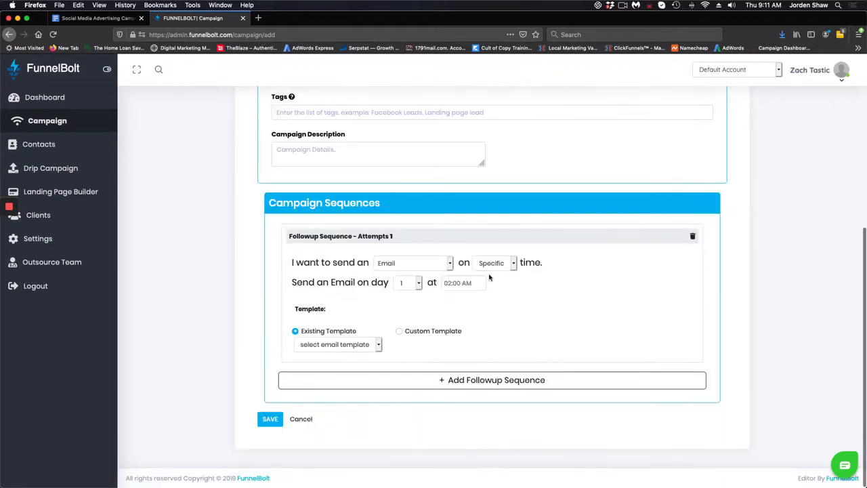
scroll(488, 277, up, 5)
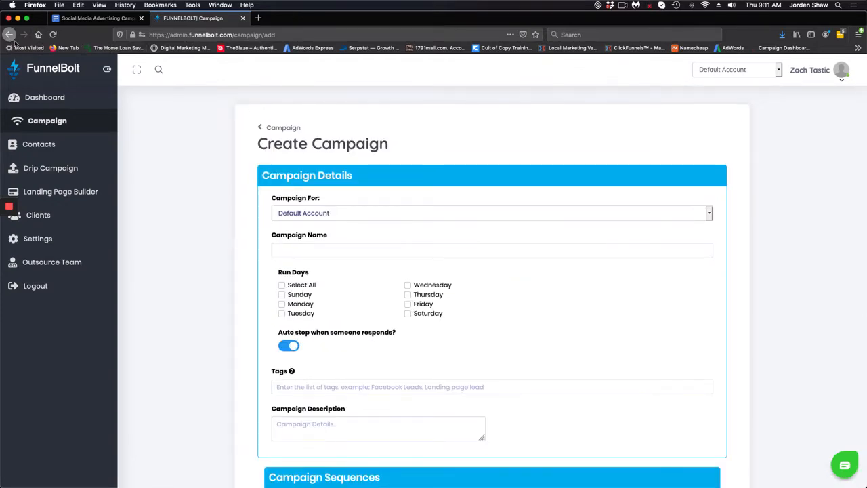
scroll(446, 251, down, 4)
scroll(449, 251, up, 4)
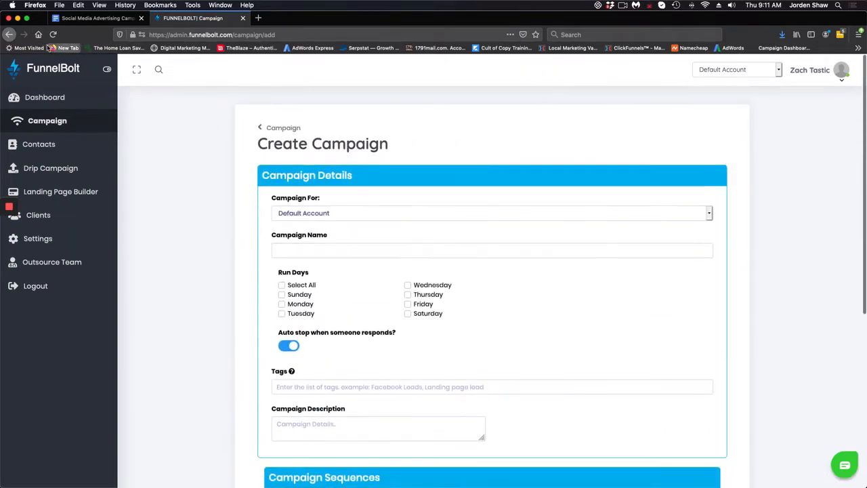
click(9, 34)
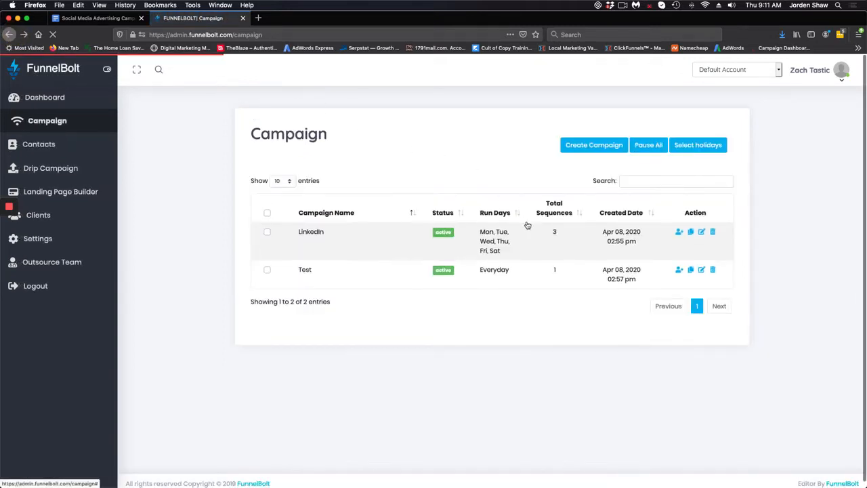
Open the Test campaign for editing and exclude Sunday from its run days.
click(703, 273)
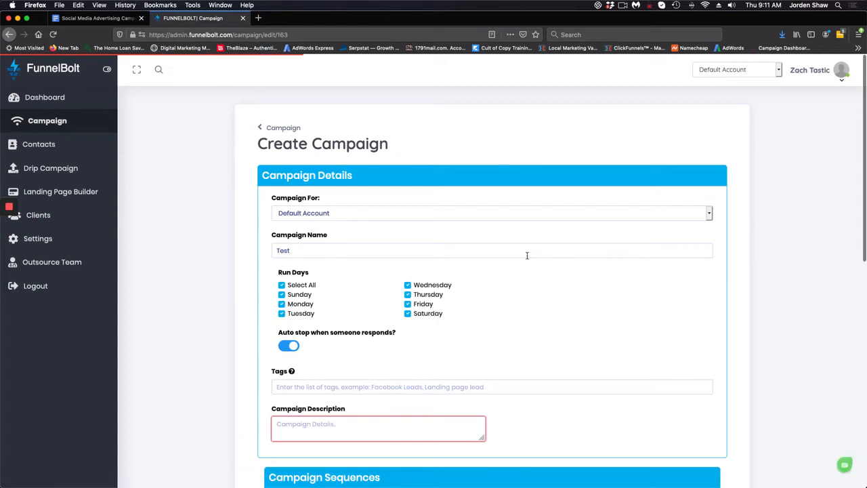
scroll(349, 278, down, 1)
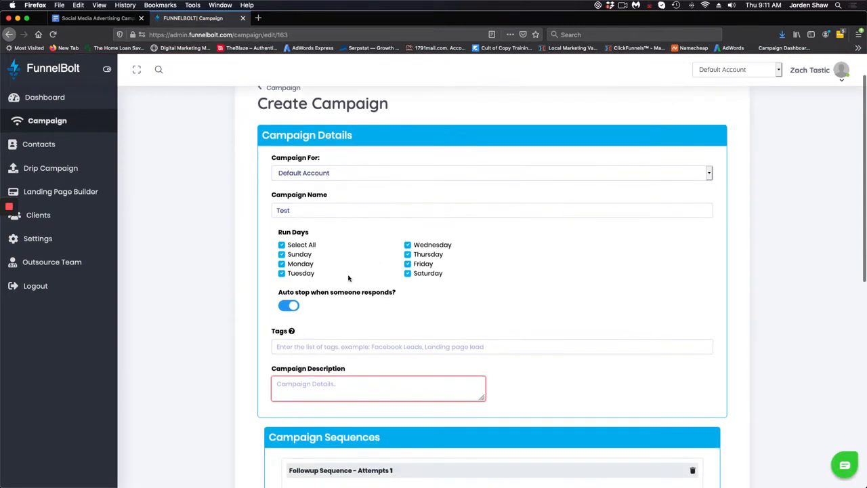
click(282, 254)
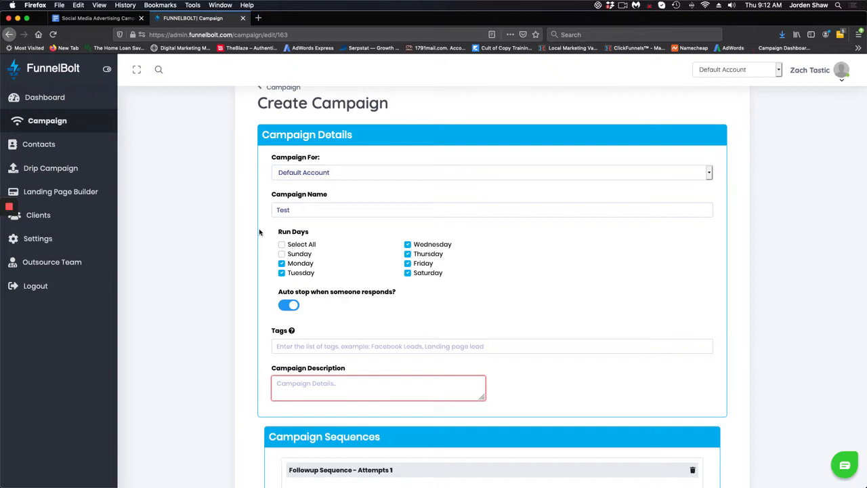
In the general system settings, switch Set Campaign Time off and back on, and save the settings.
click(35, 240)
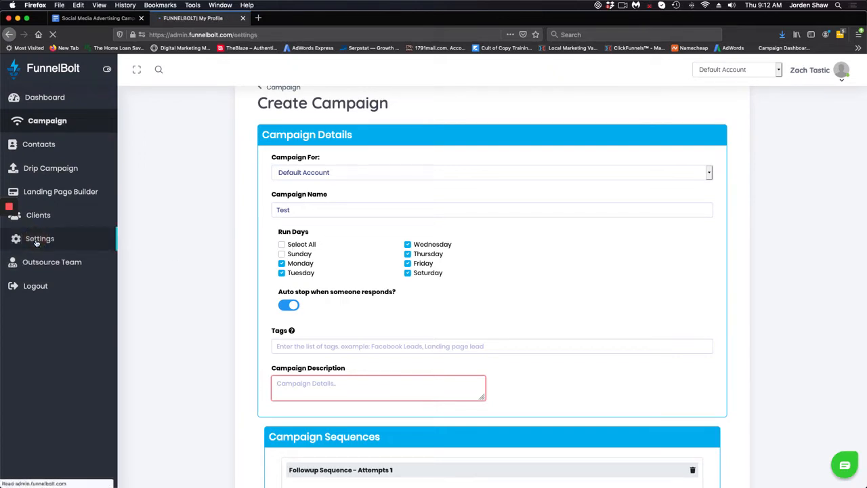
scroll(345, 306, down, 1)
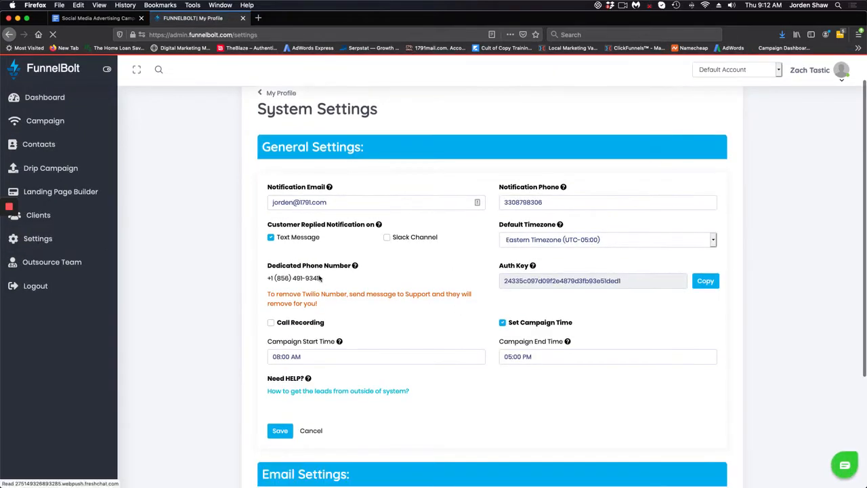
click(503, 321)
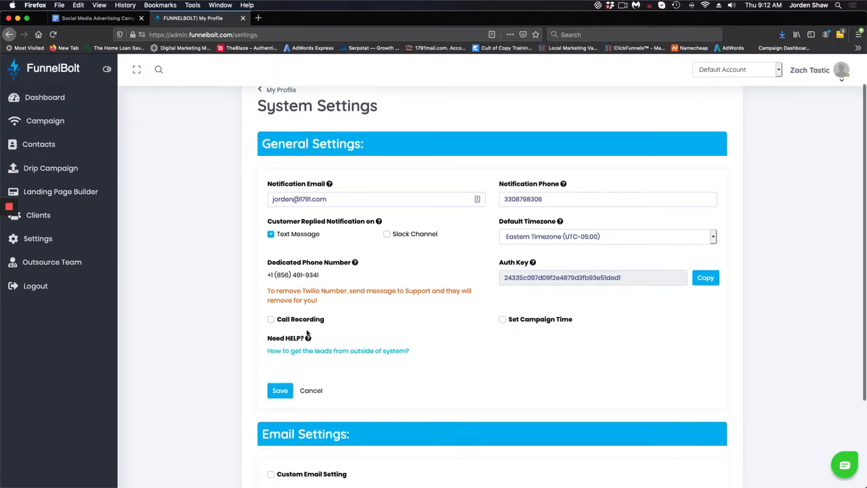
click(503, 321)
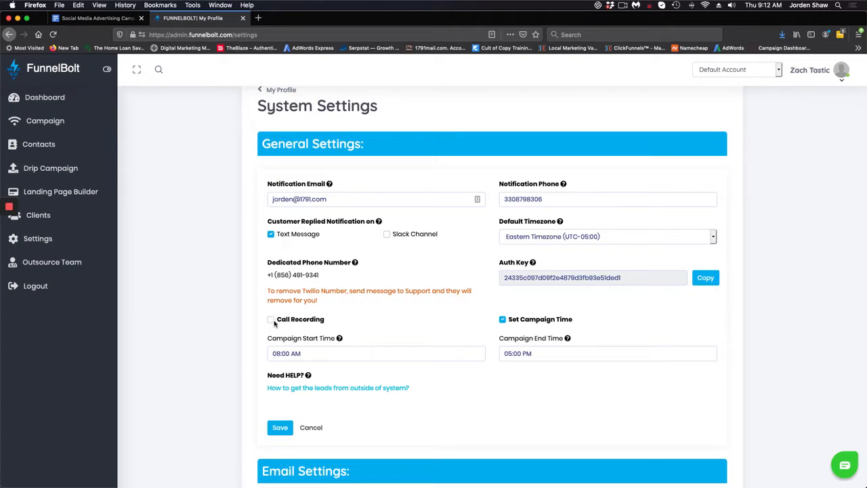
click(280, 427)
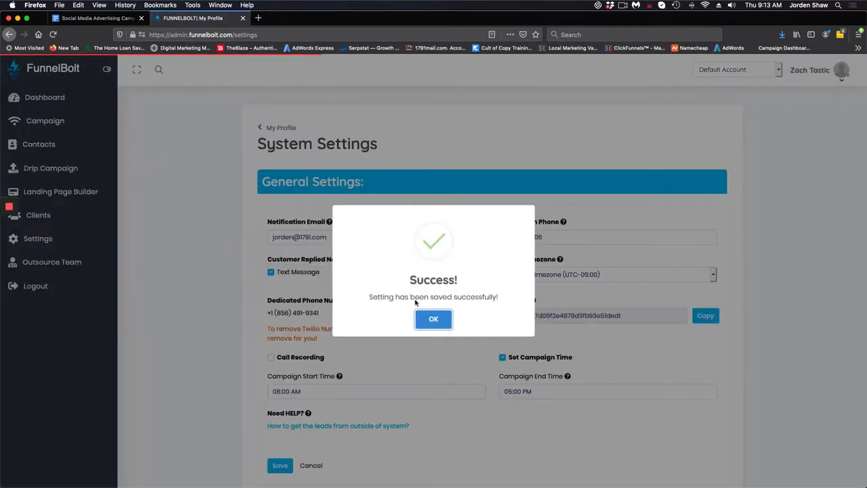
click(434, 321)
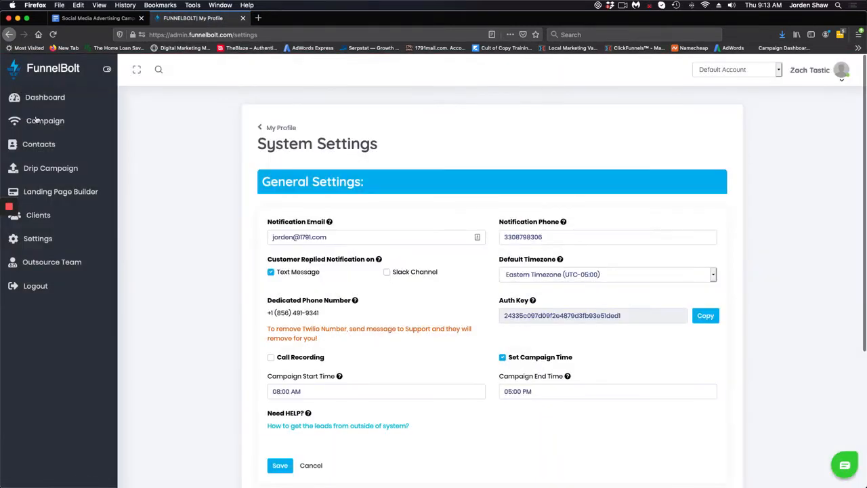
Reopen the Test campaign for editing and clear Sunday from its run days.
click(37, 120)
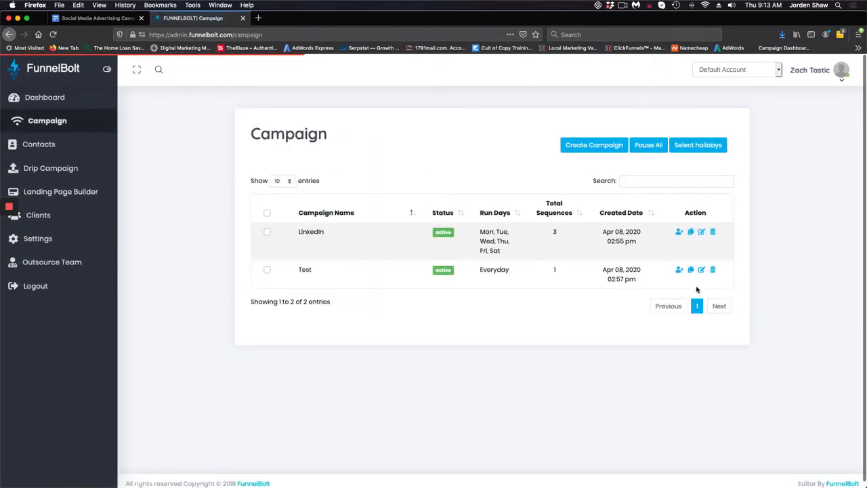
click(702, 269)
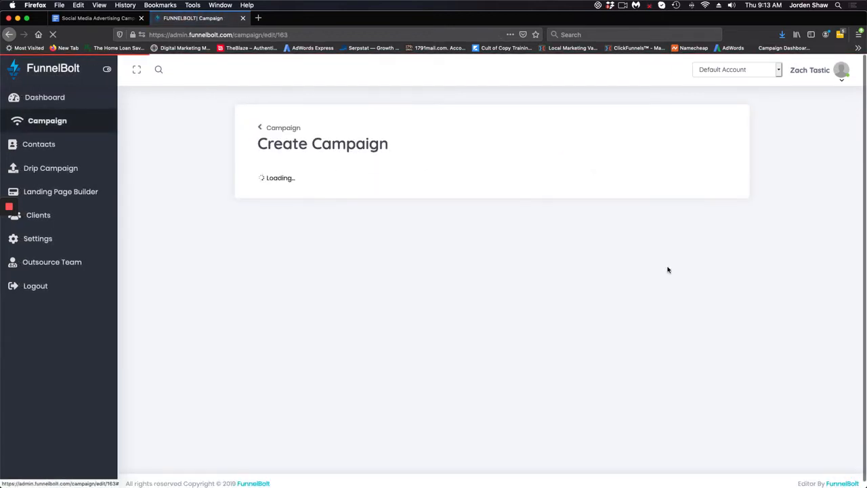
scroll(508, 251, down, 1)
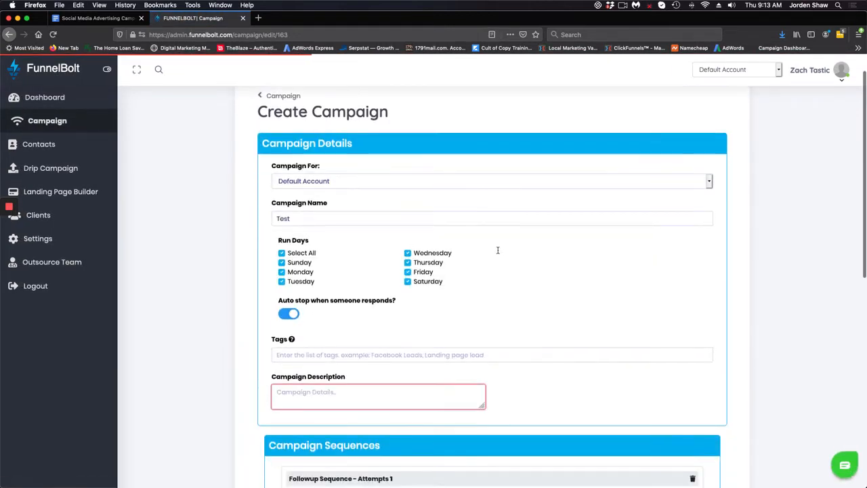
click(282, 262)
Change the message type of the first follow-up sequence to Text Message.
scroll(257, 268, down, 2)
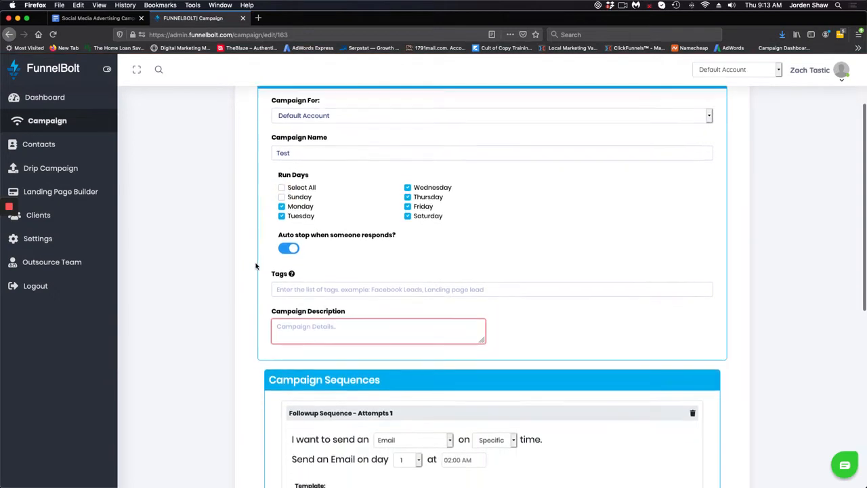
scroll(256, 265, down, 1)
scroll(256, 266, down, 1)
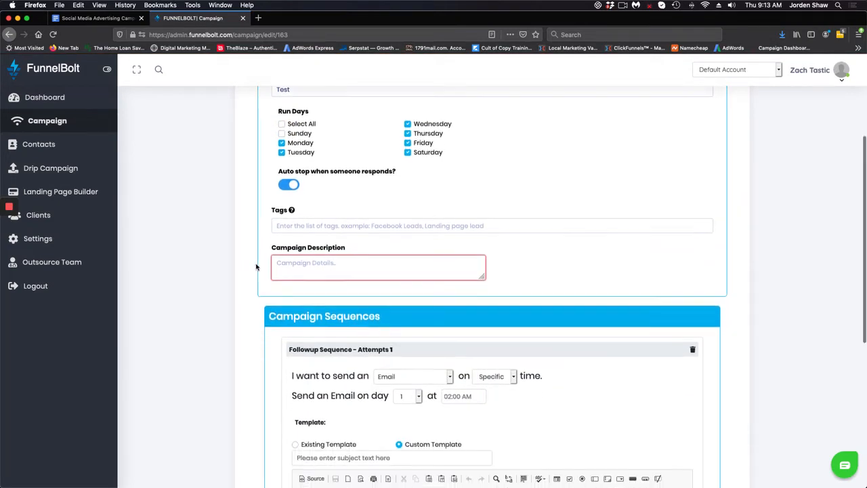
scroll(293, 271, down, 1)
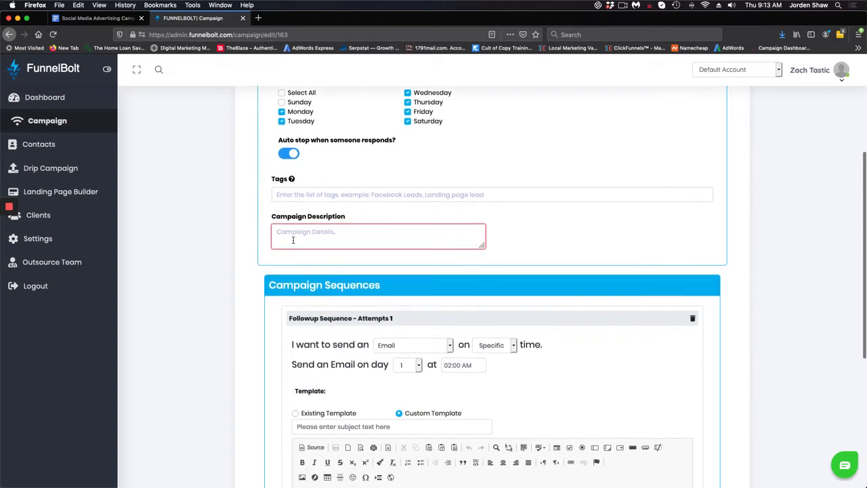
scroll(292, 248, down, 1)
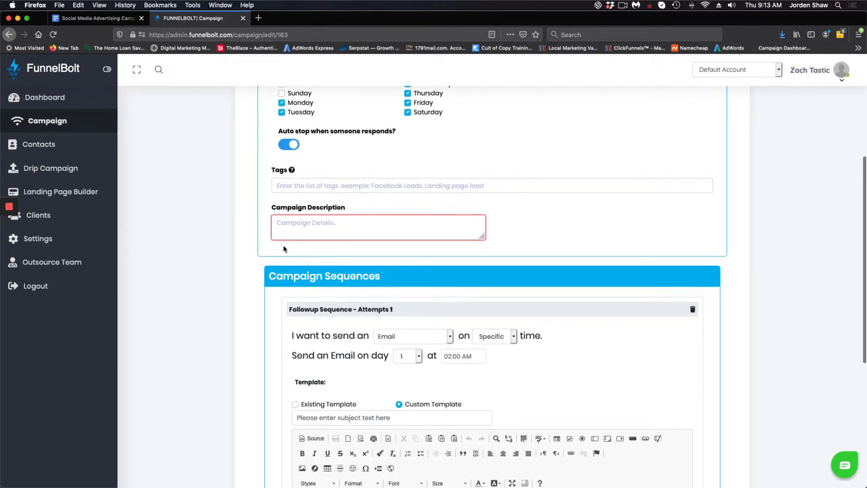
scroll(272, 285, down, 1)
scroll(276, 309, down, 2)
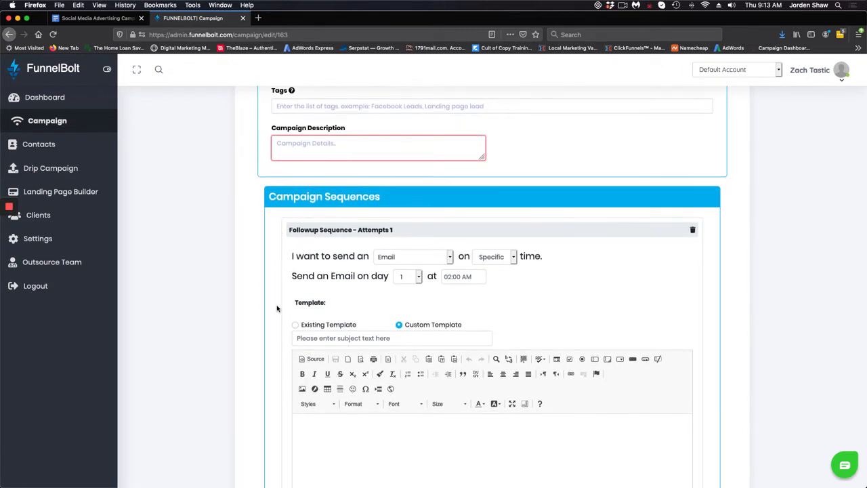
scroll(276, 309, down, 3)
scroll(276, 309, up, 2)
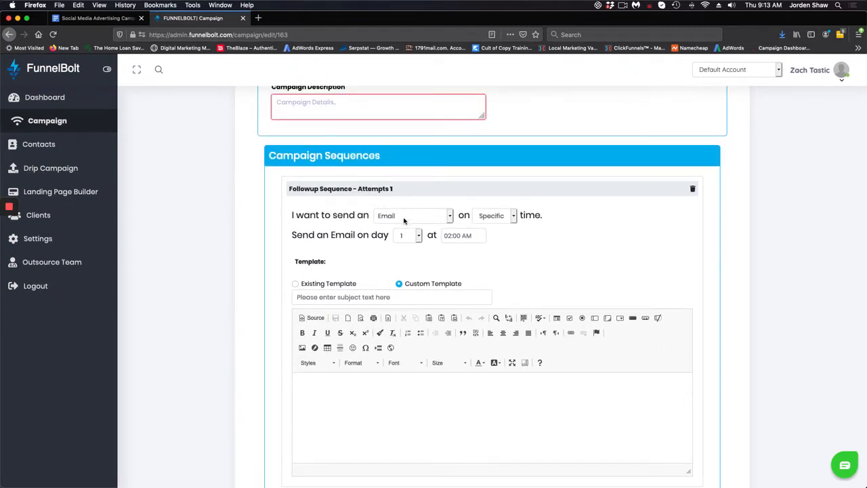
click(450, 218)
click(443, 226)
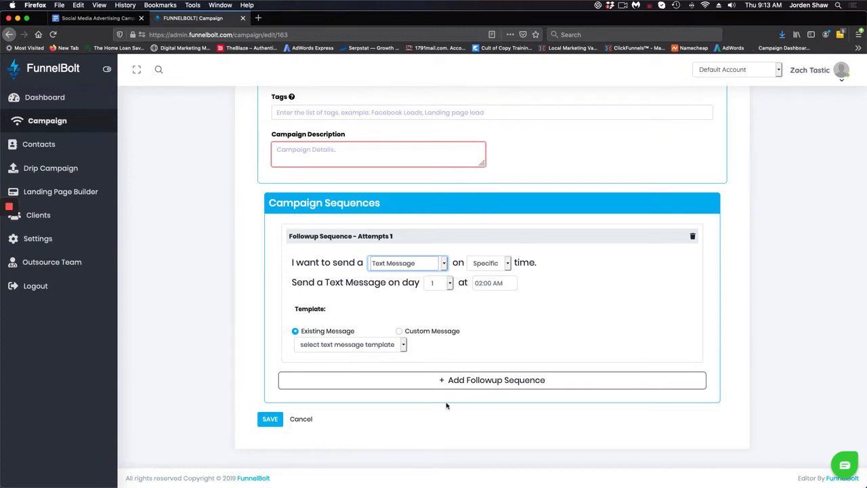
Add a second follow-up sequence and set its message type to Voice Mail.
click(468, 384)
scroll(471, 388, down, 1)
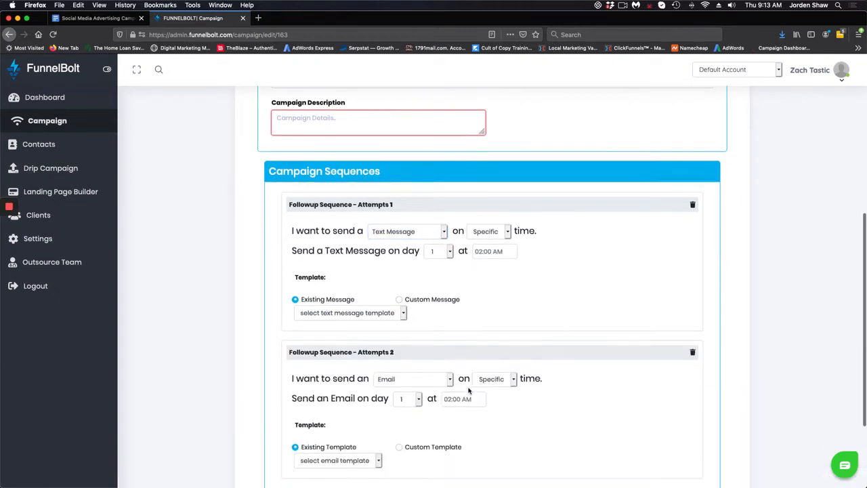
click(450, 379)
click(444, 393)
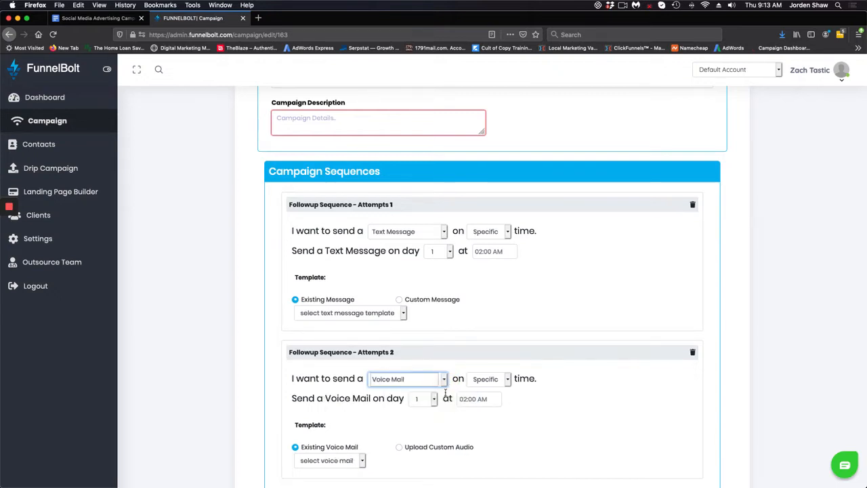
Try Relative timing for the first follow-up sequence and return it to Specific time.
click(502, 233)
click(499, 241)
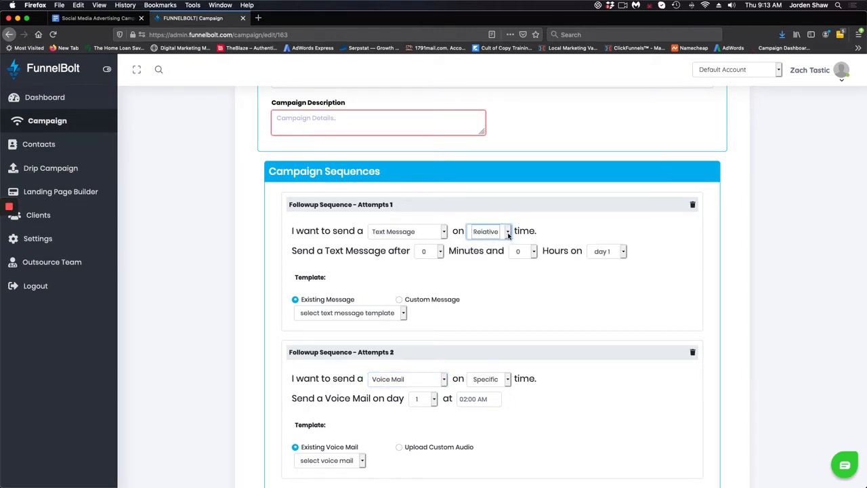
click(508, 233)
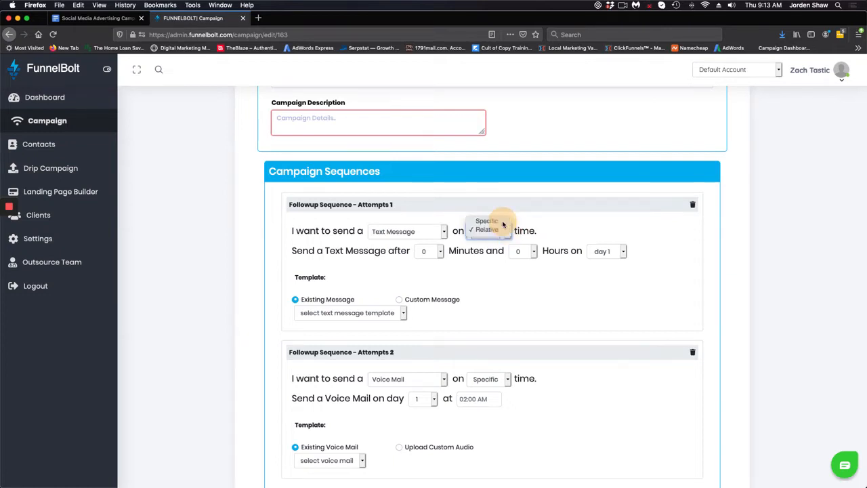
click(497, 223)
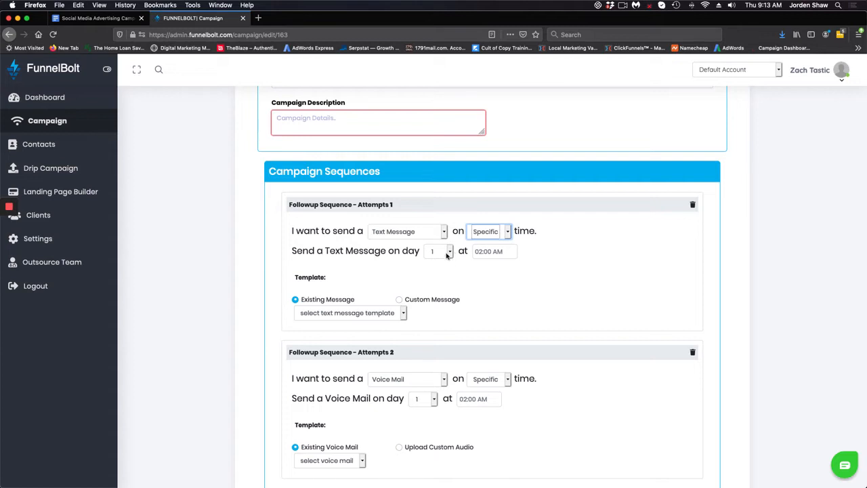
Set the first follow-up's send time to 10:05 am and give it the custom message "Hey [FIRST NAME]" using the merge field.
click(477, 251)
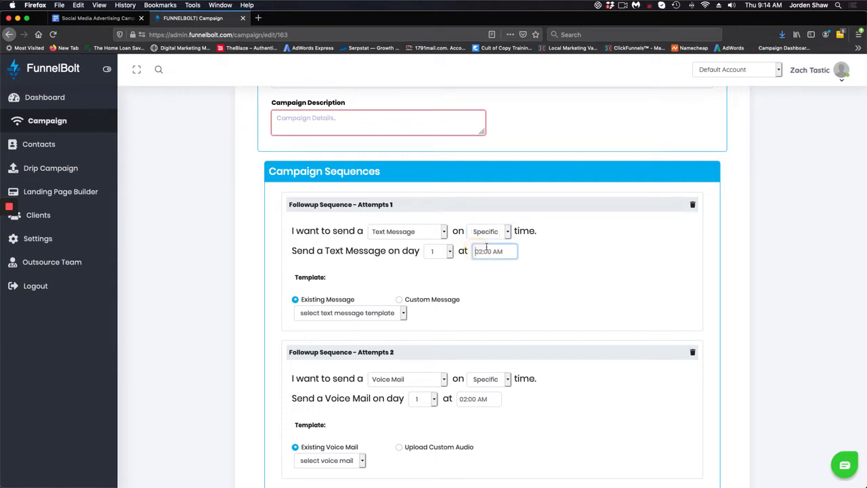
text(10:05 am)
click(400, 300)
click(381, 350)
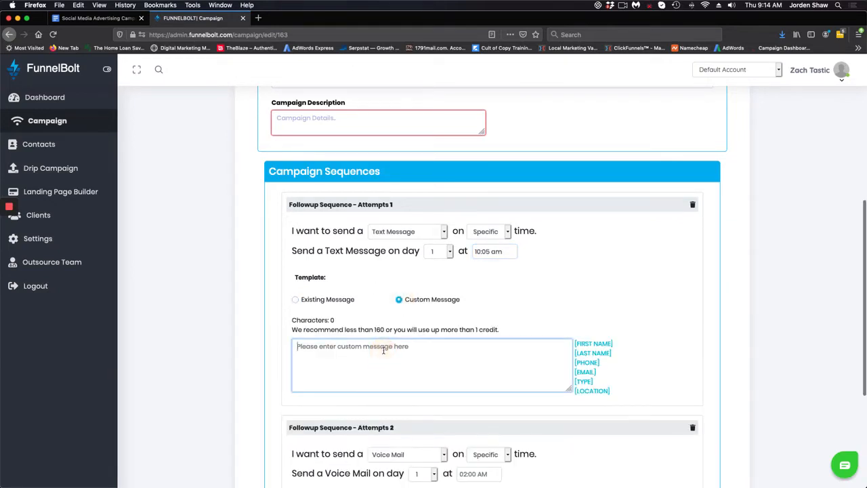
text(Hey)
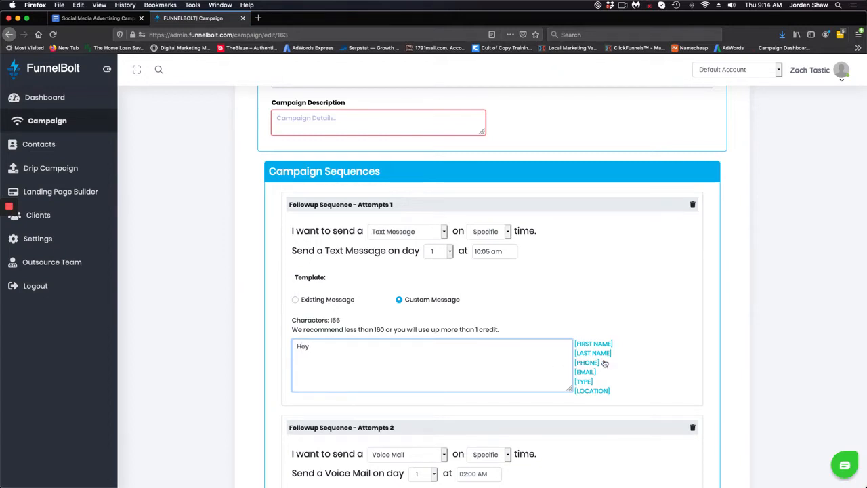
click(595, 345)
click(373, 349)
Set the second follow-up's send time to 10:30 and choose Upload Custom Audio for its voicemail.
scroll(529, 341, down, 3)
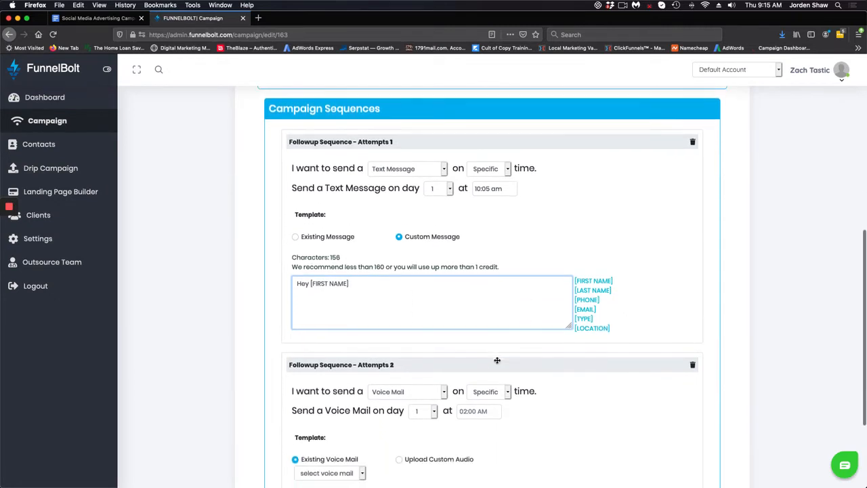
scroll(427, 375, down, 1)
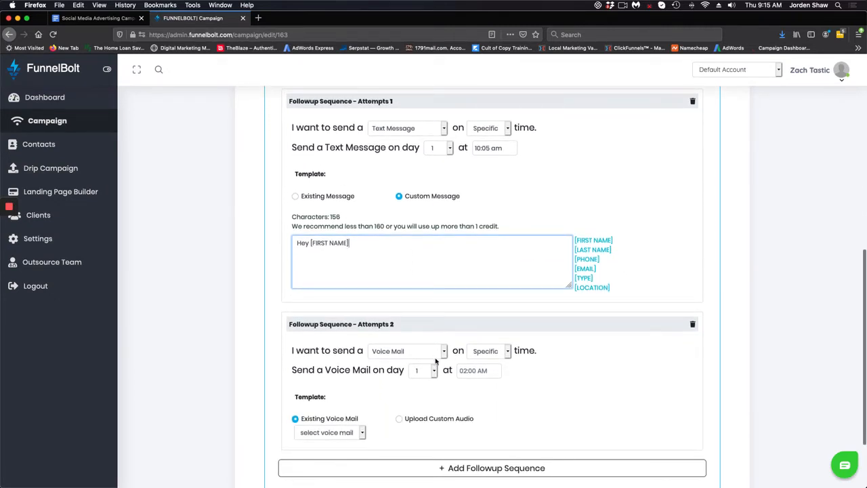
click(465, 371)
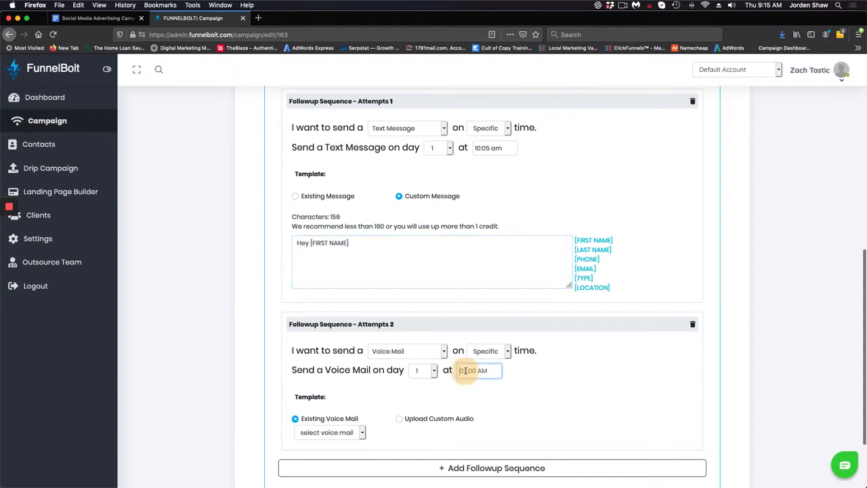
key(super+a)
key(BackSpace)
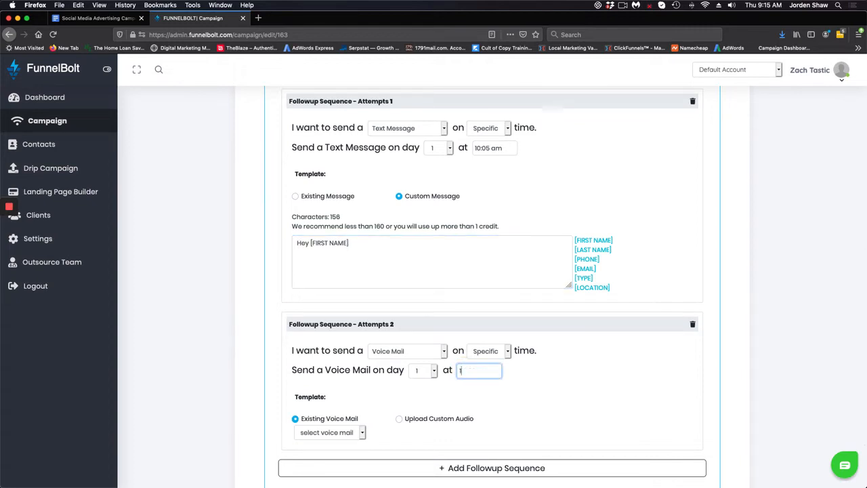
text(10:30)
scroll(405, 408, down, 3)
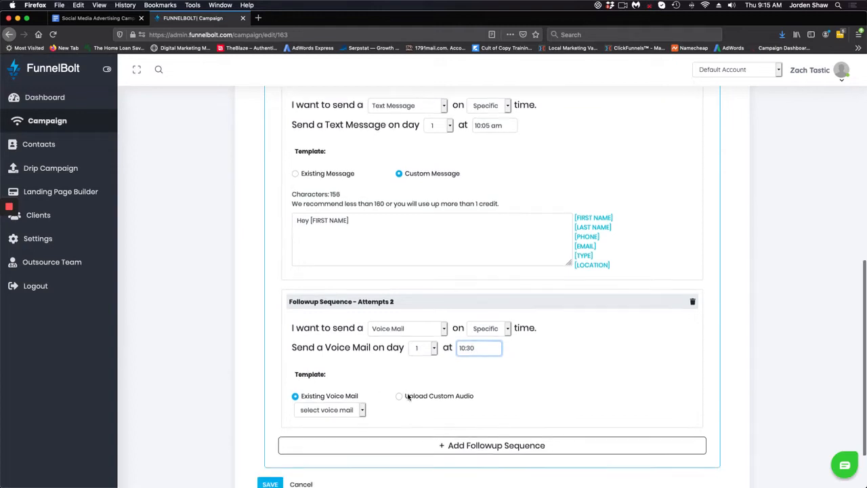
click(399, 332)
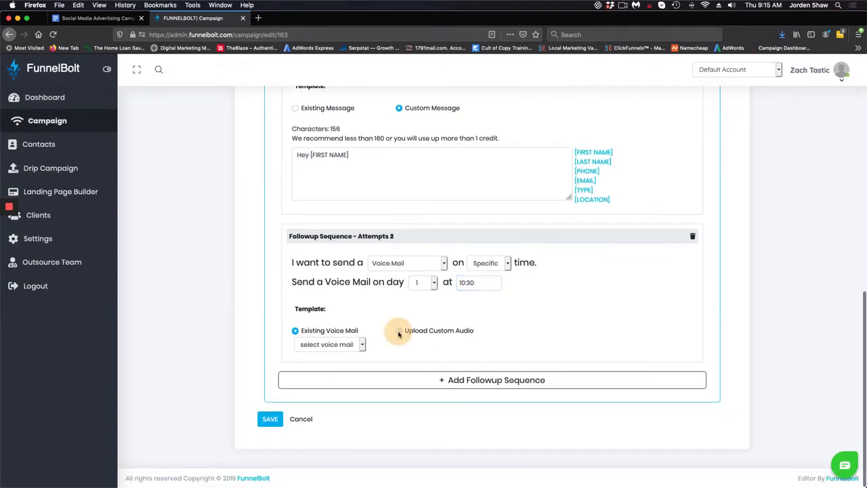
Add a third follow-up sequence and set its email send time to 01:07 PM on day 1.
click(488, 381)
scroll(487, 382, down, 2)
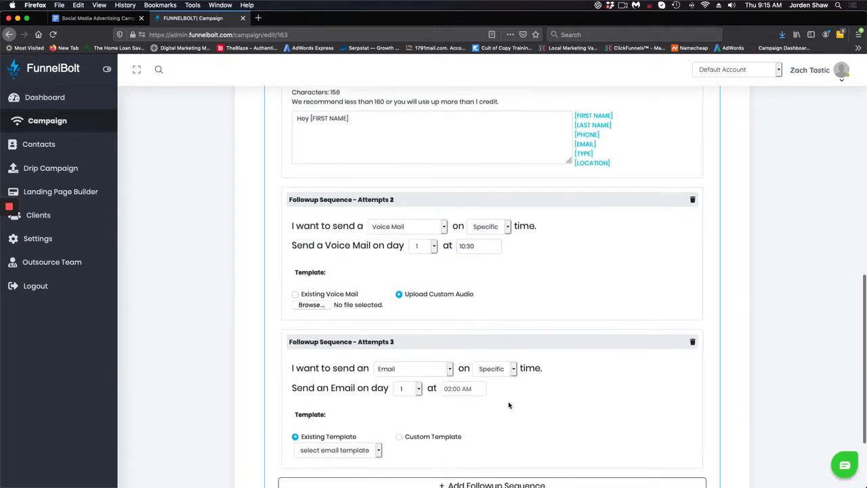
click(449, 388)
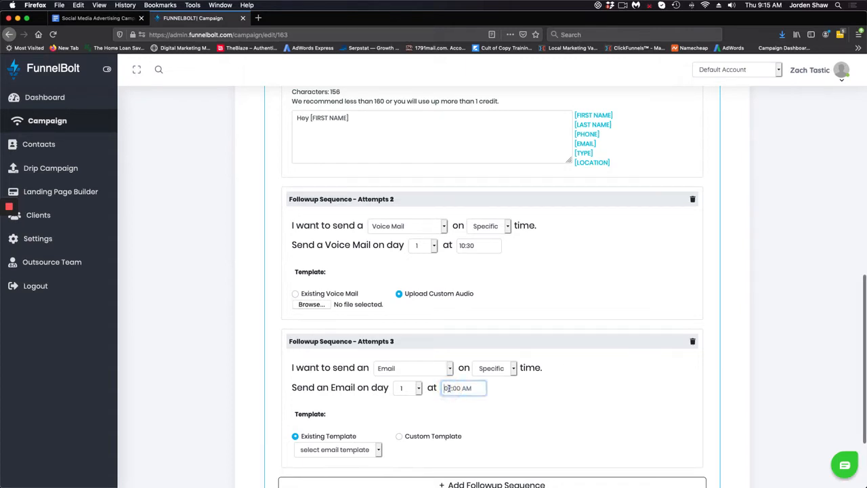
text(01:)
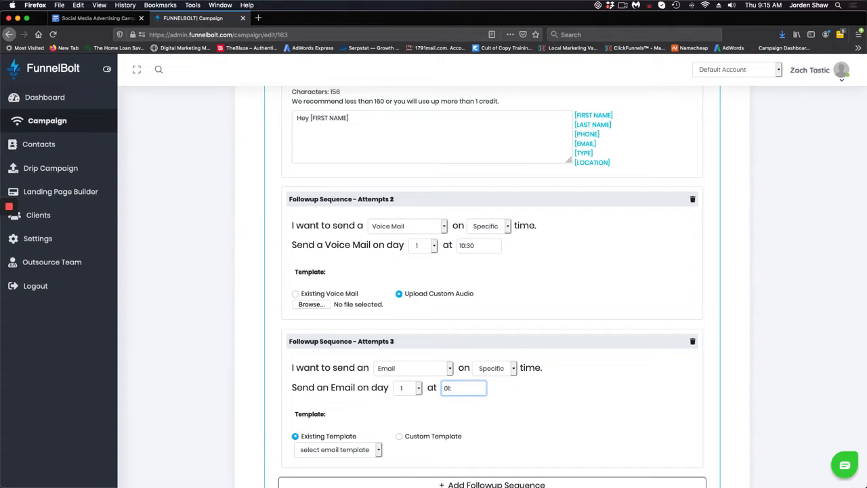
text(0)
text(7)
text( AM)
key(BackSpace)
key(BackSpace)
text(OM)
key(BackSpace)
key(BackSpace)
key(BackSpace)
text(PM)
Switch the third follow-up email to a custom template and start editing its subject.
click(398, 436)
scroll(399, 438, down, 3)
click(377, 335)
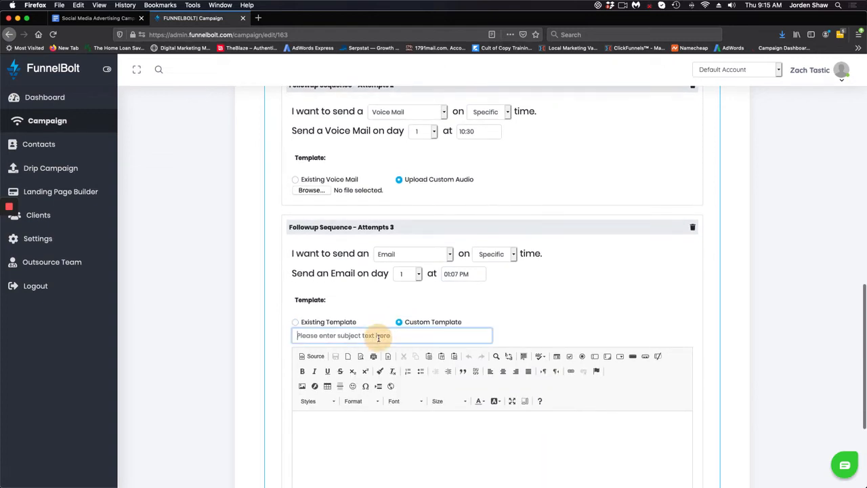
text(Did you)
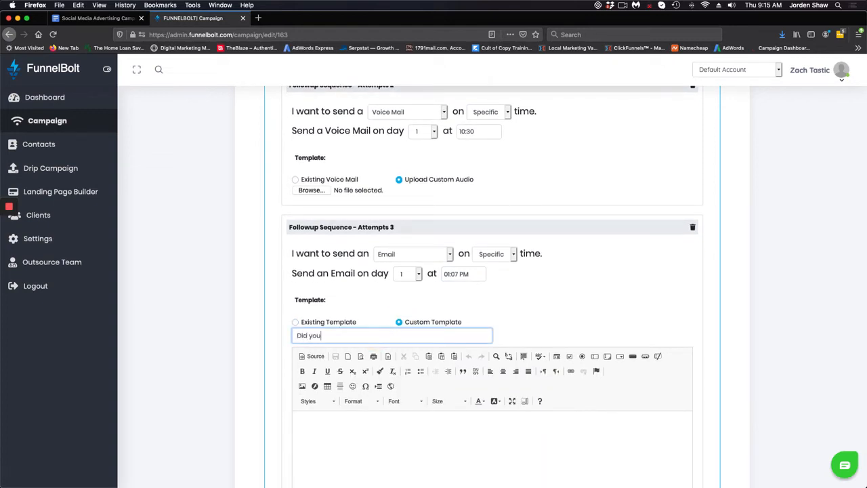
key(BackSpace)
key(BackSpace)
key(BackSpace)
key(BackSpace)
key(BackSpace)
key(BackSpace)
key(BackSpace)
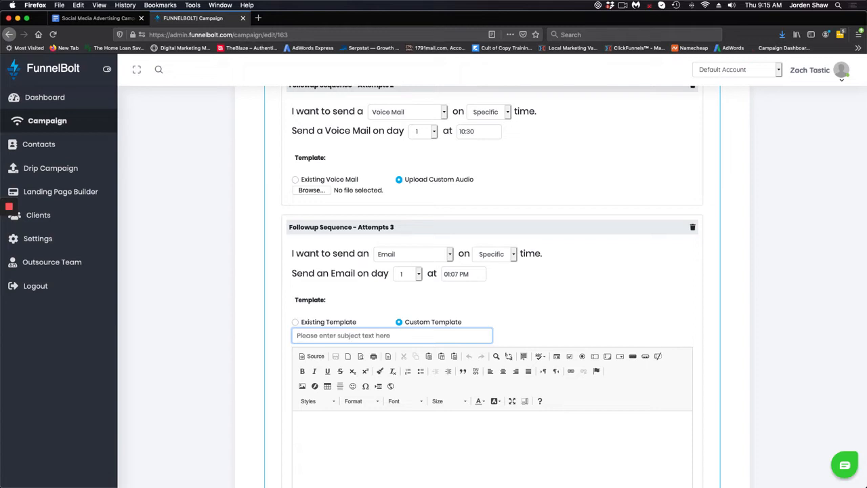
Begin the third follow-up's email subject with "Hey [FIRST NAME]", reusing the placeholder from the first text message.
text(Hey)
scroll(350, 310, up, 10)
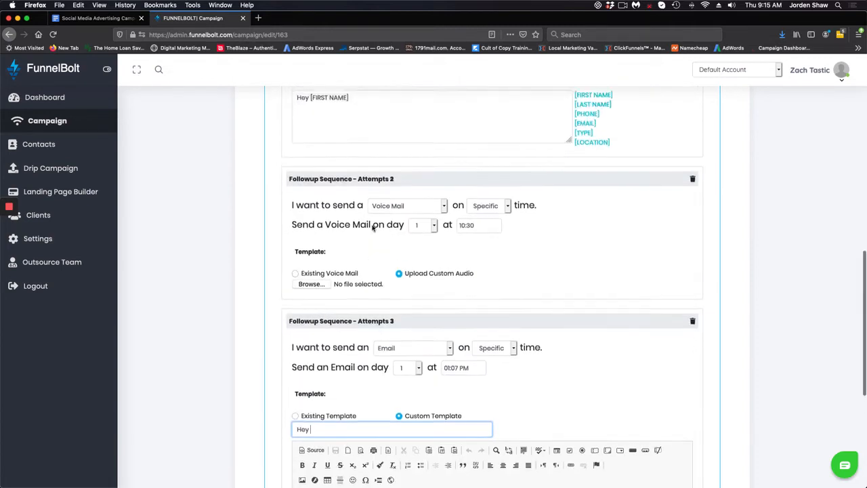
drag(351, 302, 310, 303)
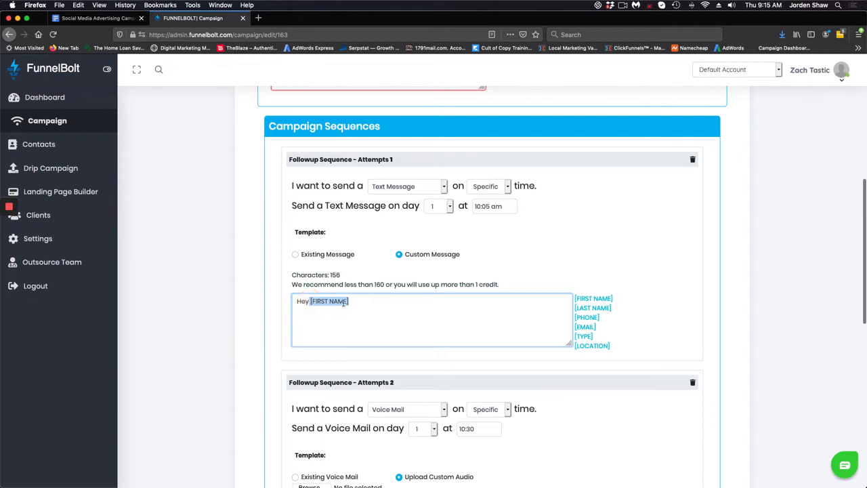
key(ctrl+c)
scroll(376, 329, down, 4)
scroll(376, 328, down, 7)
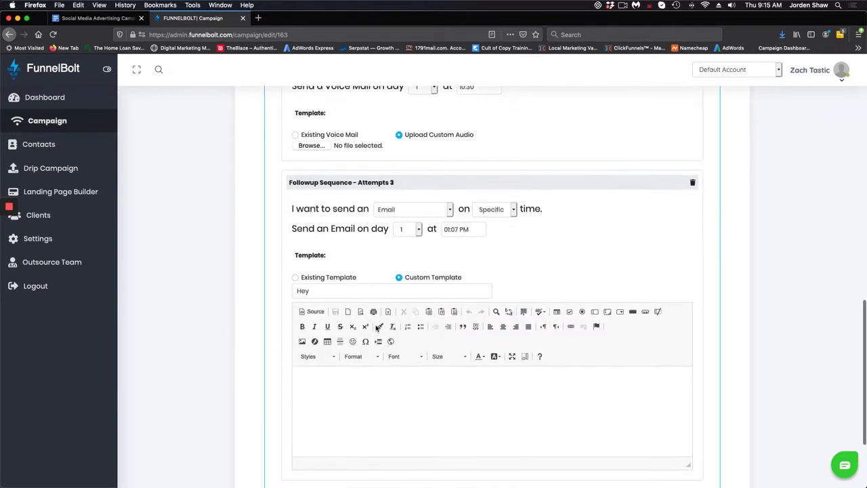
click(342, 288)
key(super+v)
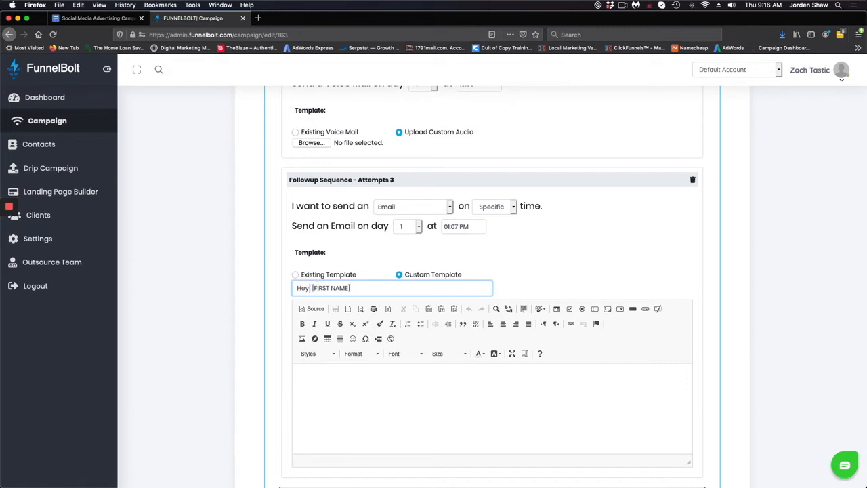
key(BackSpace)
Complete the third follow-up's email subject so it reads "Hey [FIRST NAME], I sent you a text".
click(371, 289)
text(, I sene)
key(BackSpace)
text(t you a emai)
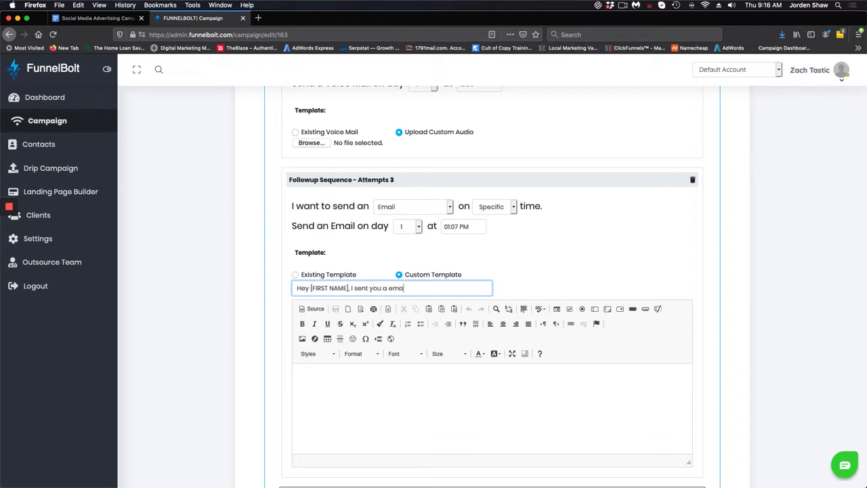
key(BackSpace)
key(BackSpace)
key(BackSpace)
text(text)
click(357, 383)
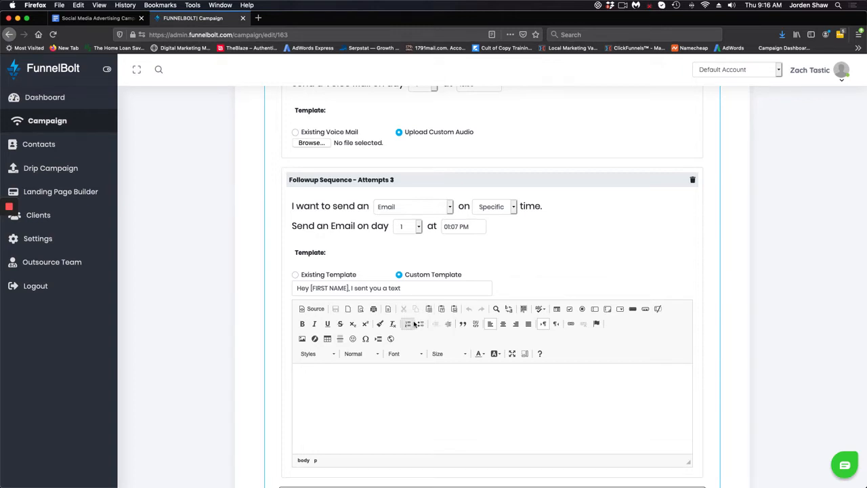
Add a fourth follow-up sequence and set it to send a Text Message on day 4.
scroll(467, 322, down, 3)
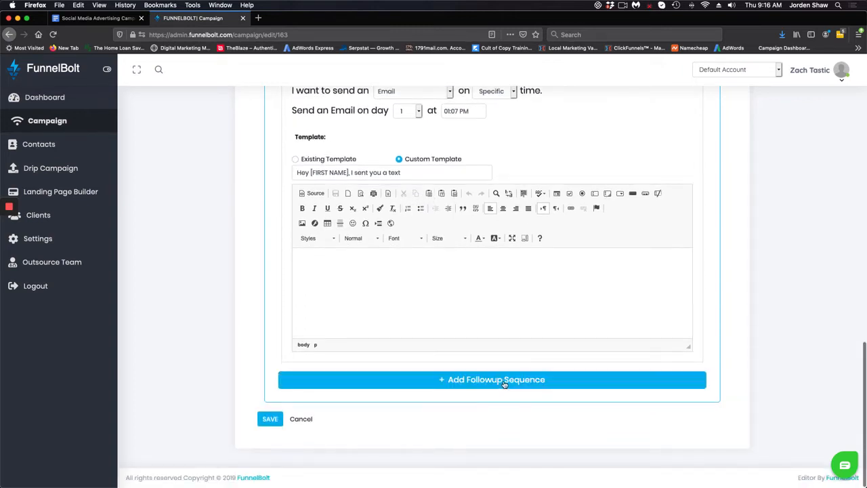
click(504, 380)
scroll(463, 414, down, 2)
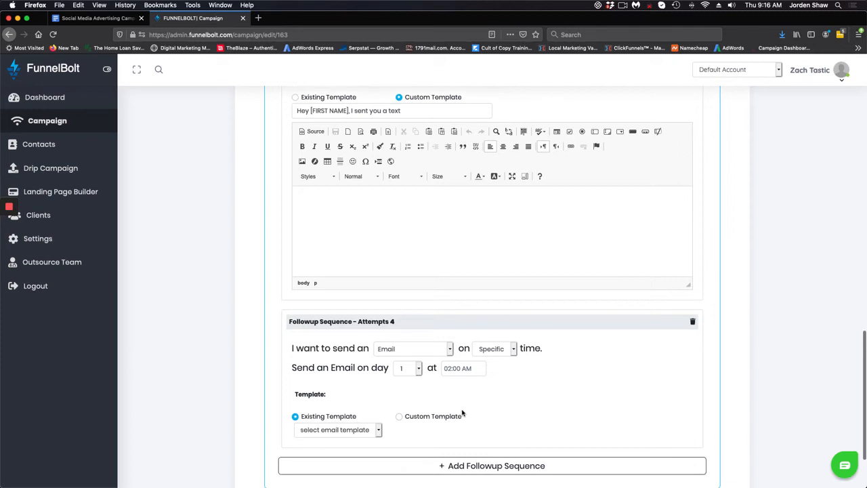
click(450, 352)
click(445, 355)
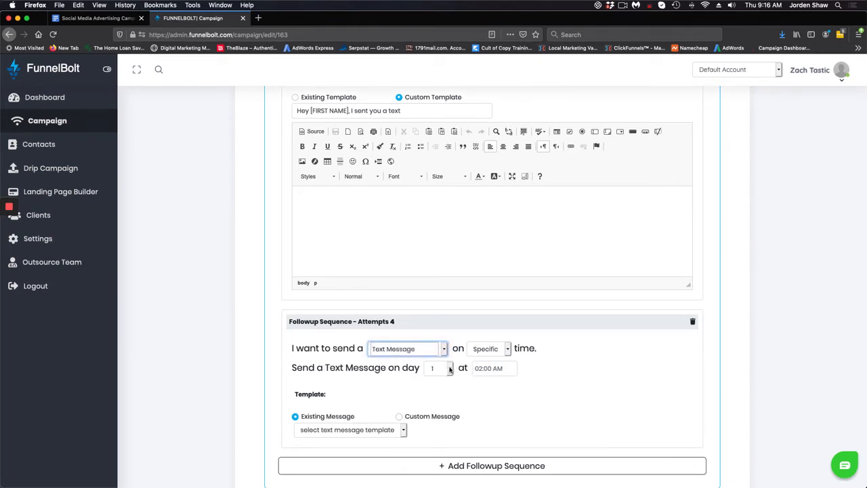
click(450, 368)
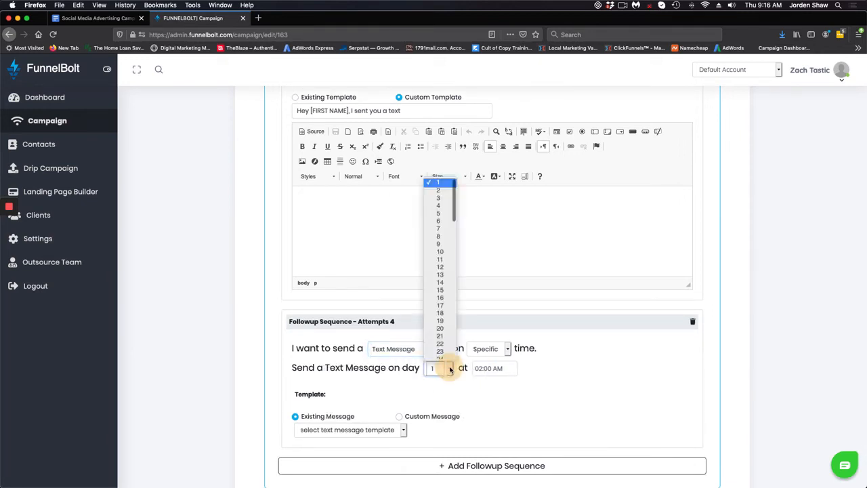
click(441, 202)
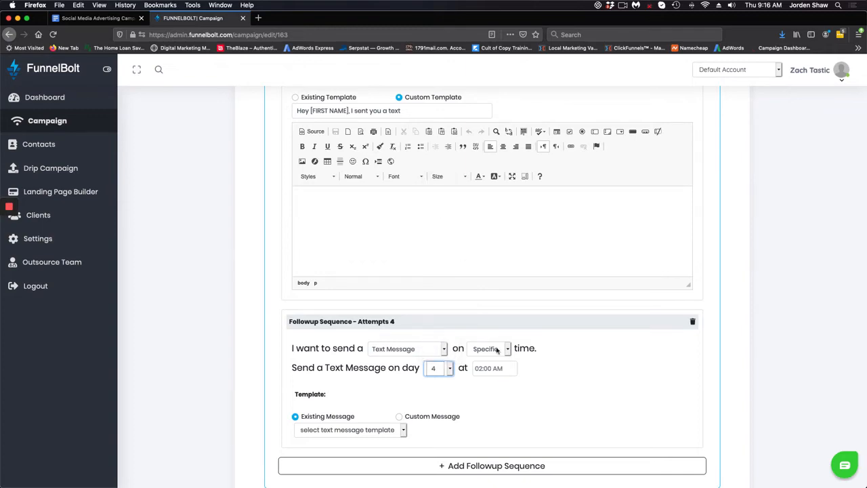
Add a fifth follow-up sequence below the day 4 text message, keeping its default email settings.
scroll(496, 349, up, 15)
scroll(459, 339, down, 10)
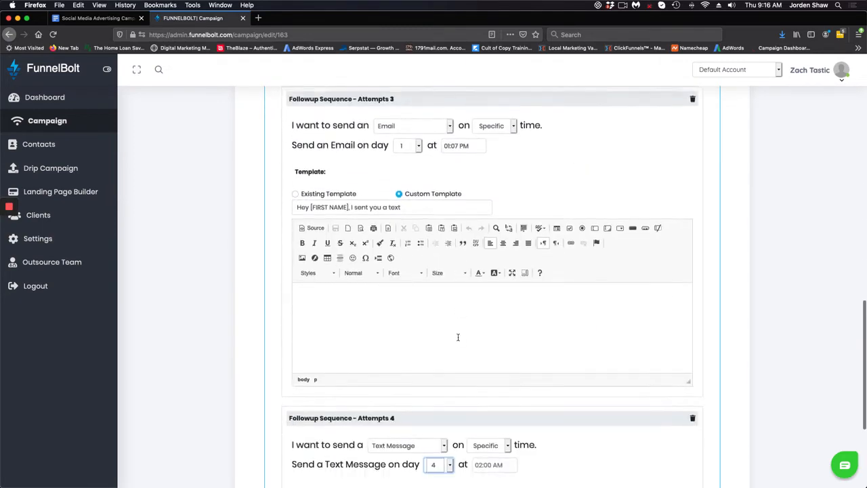
scroll(425, 171, down, 5)
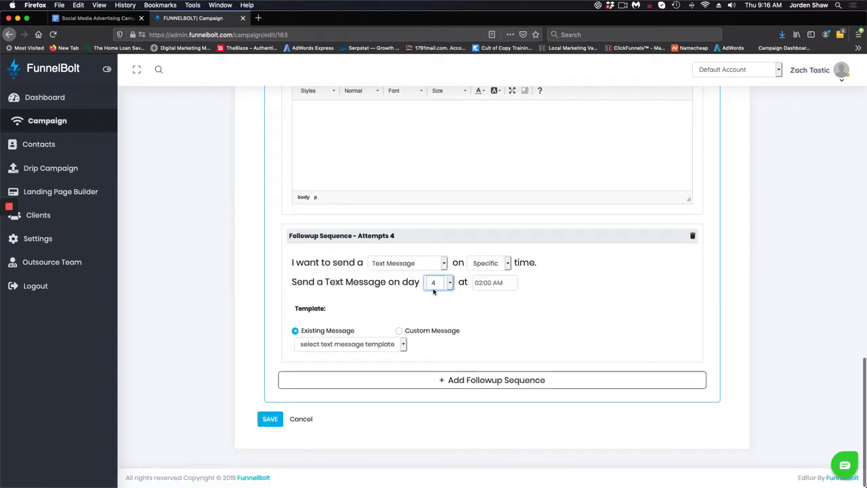
click(476, 391)
scroll(472, 380, down, 3)
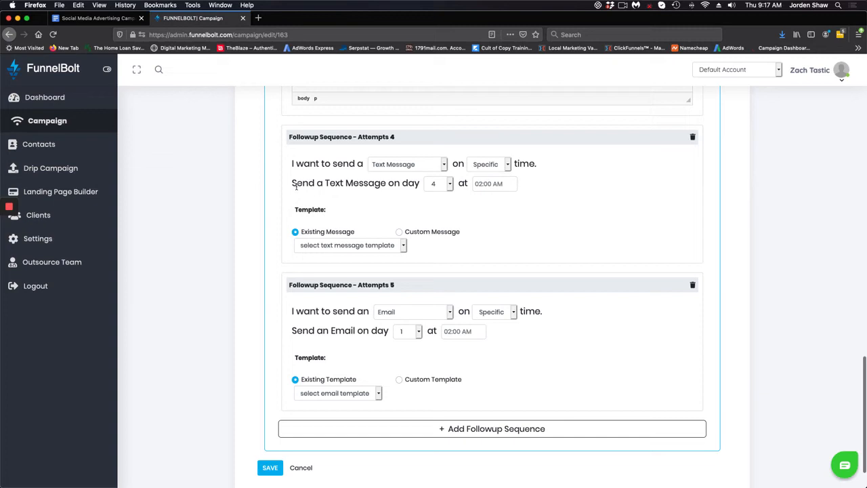
Save the Test campaign and return to the campaign list.
scroll(436, 296, up, 1)
scroll(437, 295, down, 3)
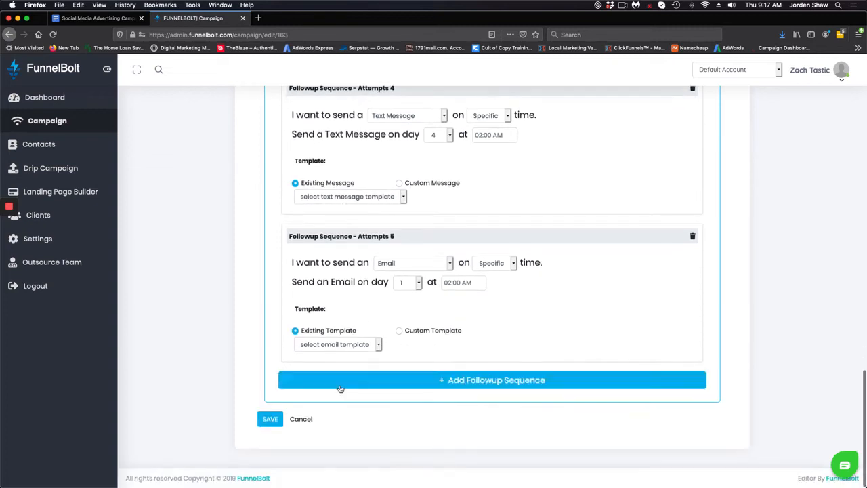
click(269, 419)
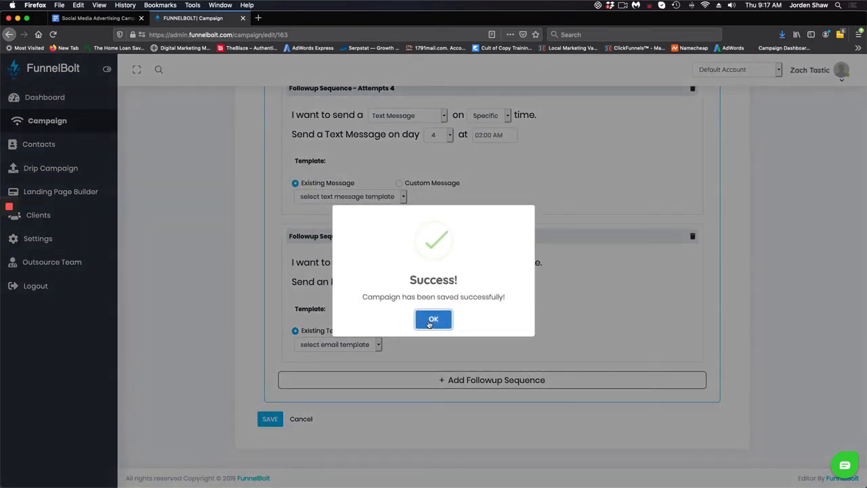
click(434, 321)
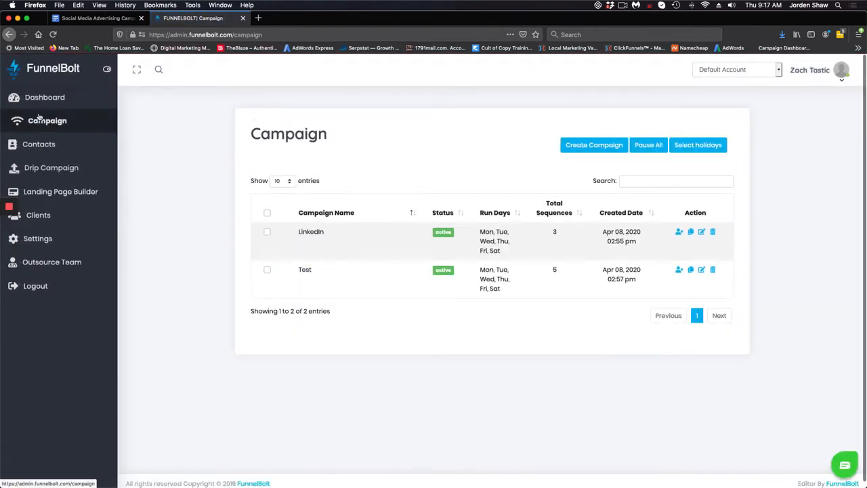
Start a new drip contact list upload named Test2 and assign it to the Test campaign.
click(50, 171)
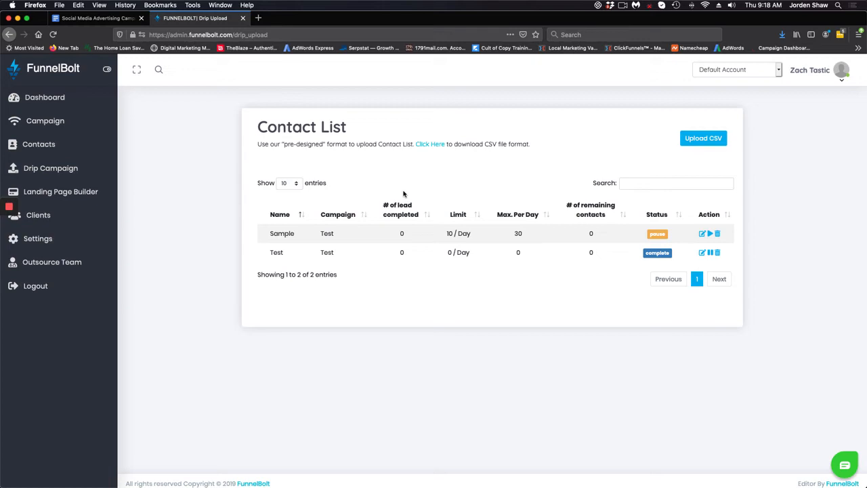
click(705, 138)
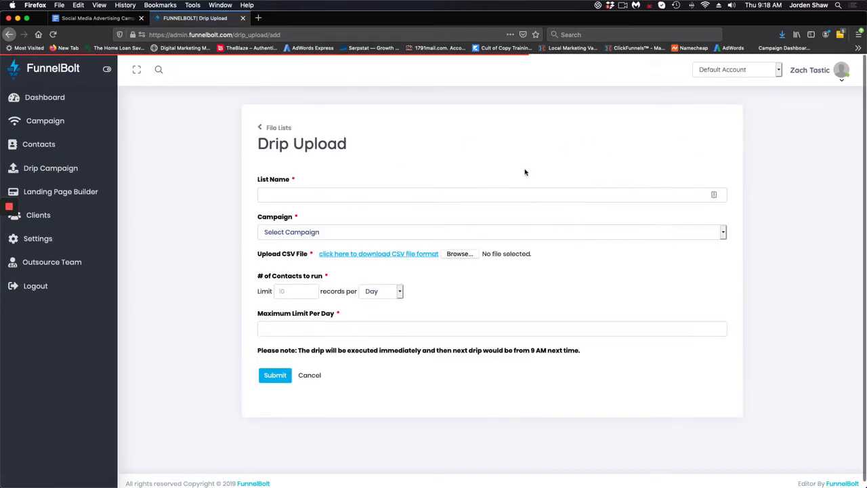
click(407, 196)
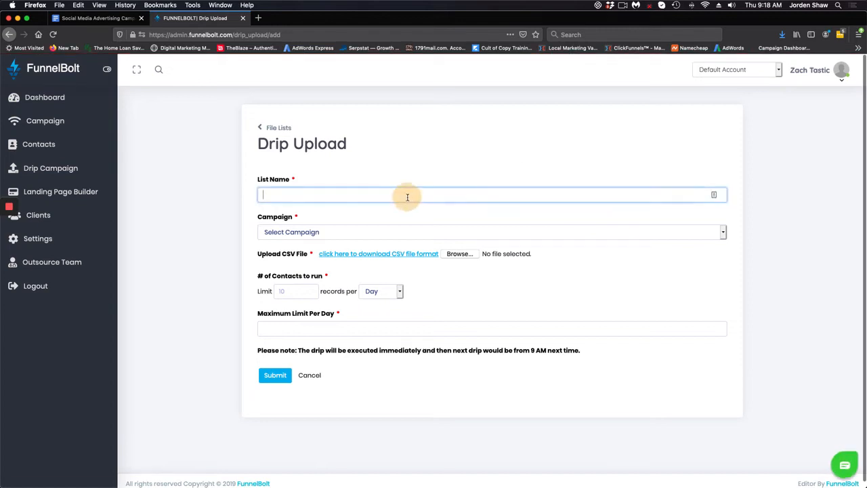
text(Test)
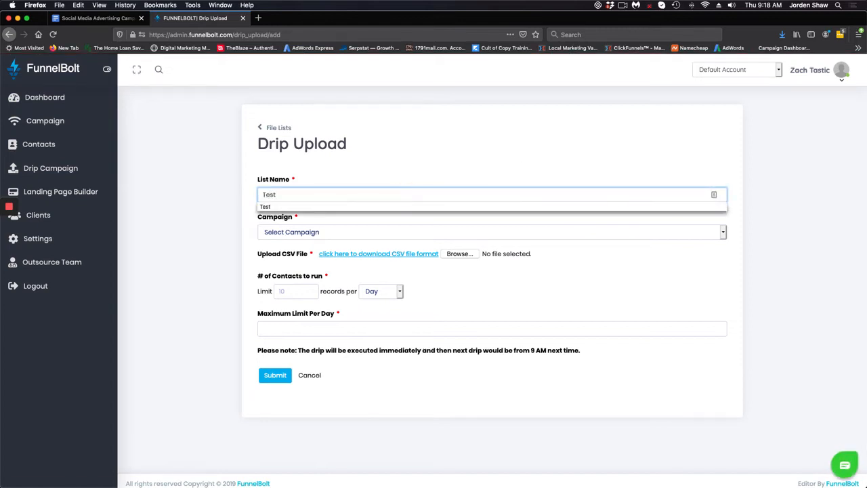
text(2)
key(Tab)
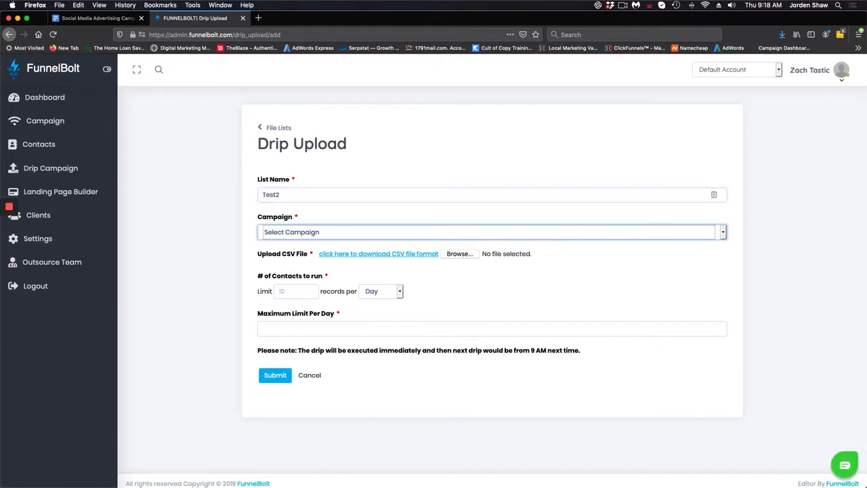
click(720, 234)
click(676, 242)
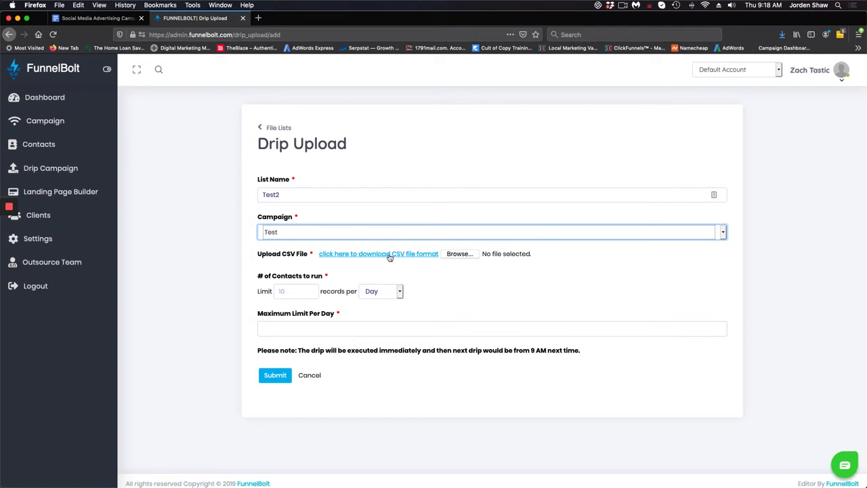
Attach the Linkedin Sample CSV file from the Email Lists folder to the drip upload.
click(460, 253)
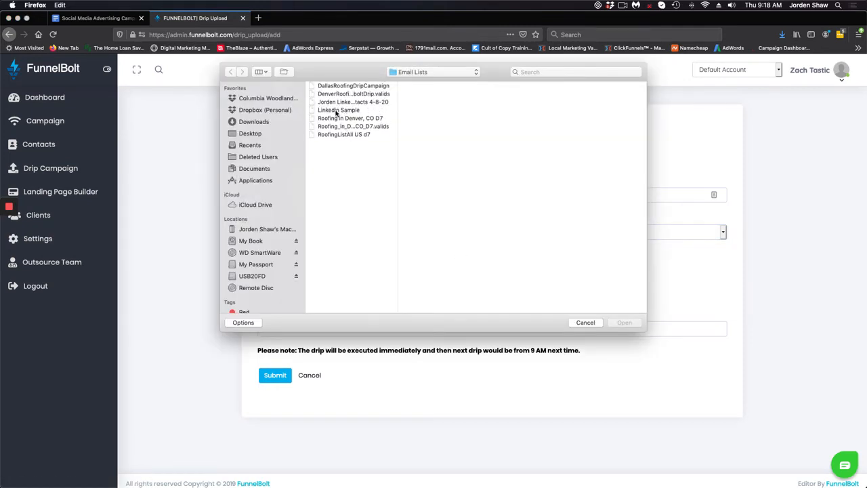
click(336, 111)
click(630, 322)
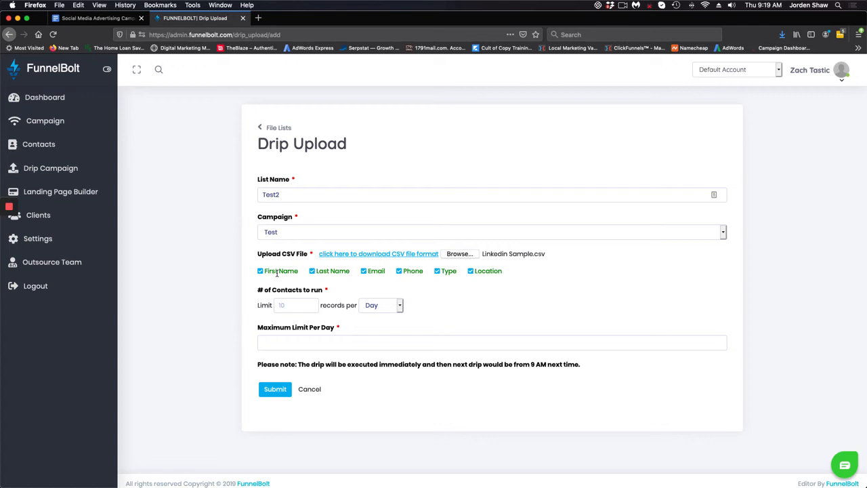
Limit the drip to 10 records per minute with a maximum of 30 contacts per day.
click(297, 309)
text(10)
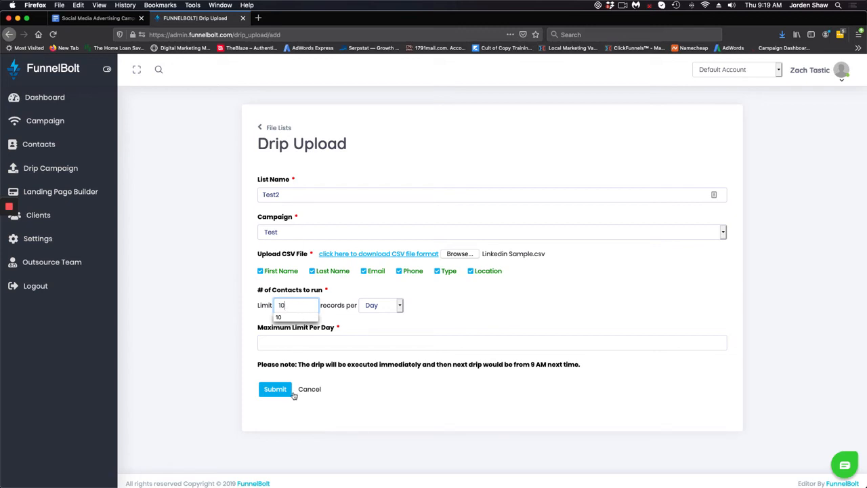
click(297, 342)
text(10)
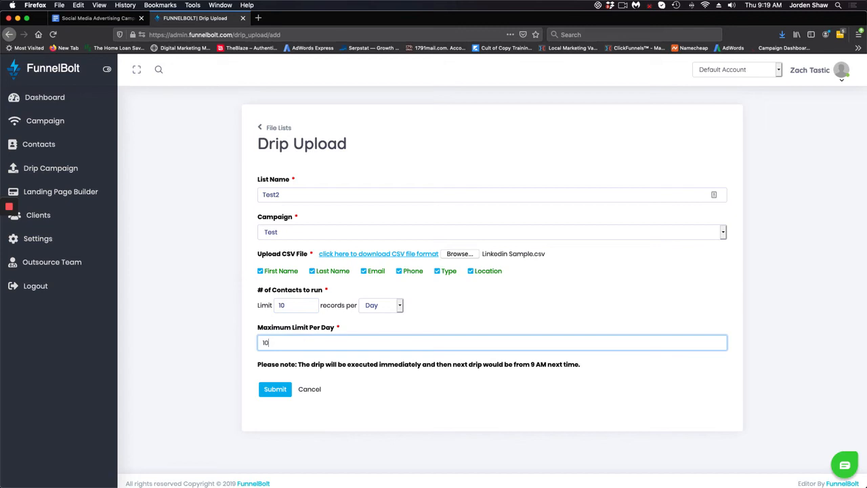
key(BackSpace)
key(BackSpace)
text(30)
click(360, 395)
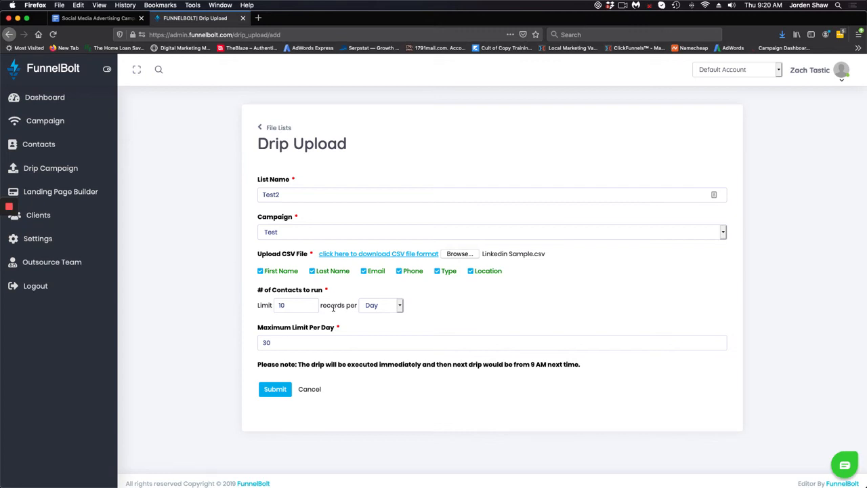
click(402, 310)
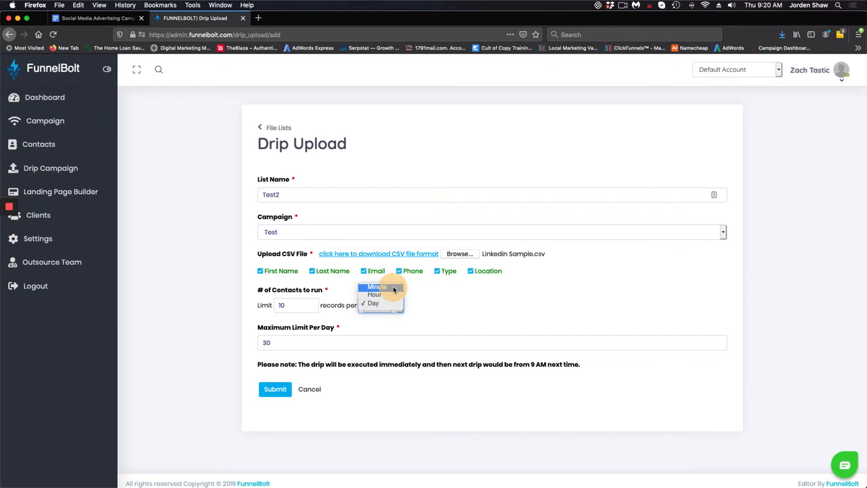
click(394, 287)
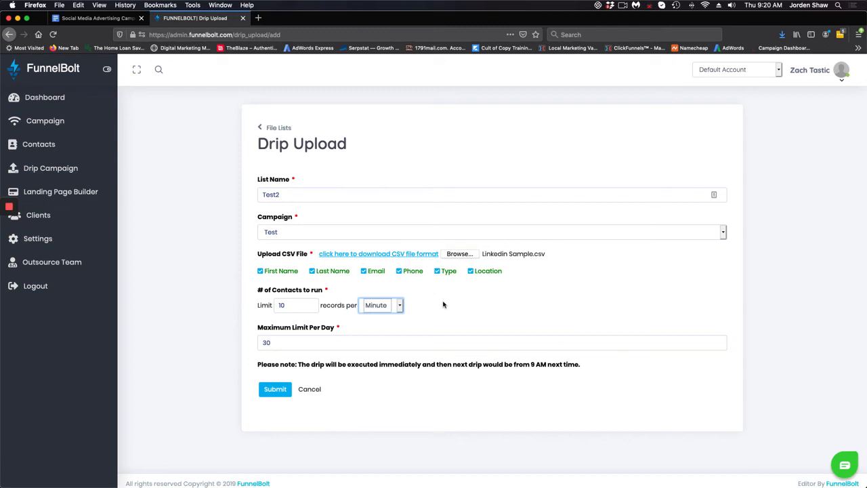
Try a contact limit of 100 records per minute and set it back to 10.
drag(295, 305, 275, 305)
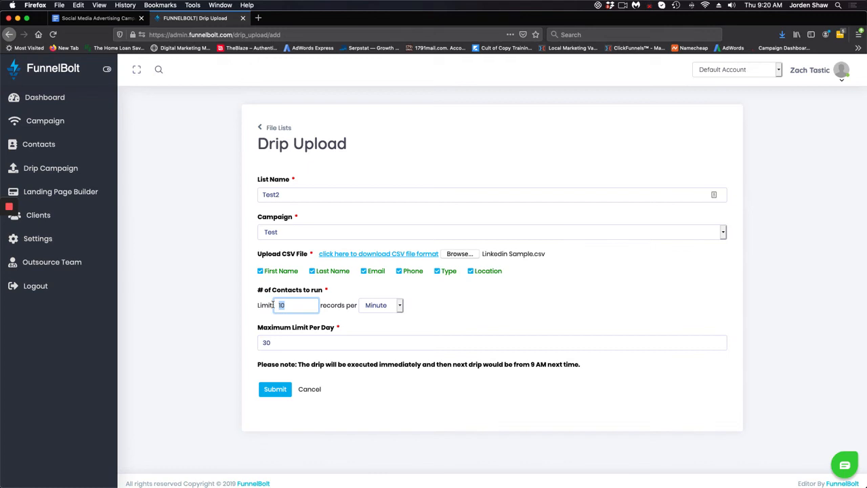
text(100)
key(BackSpace)
key(BackSpace)
key(BackSpace)
text(10)
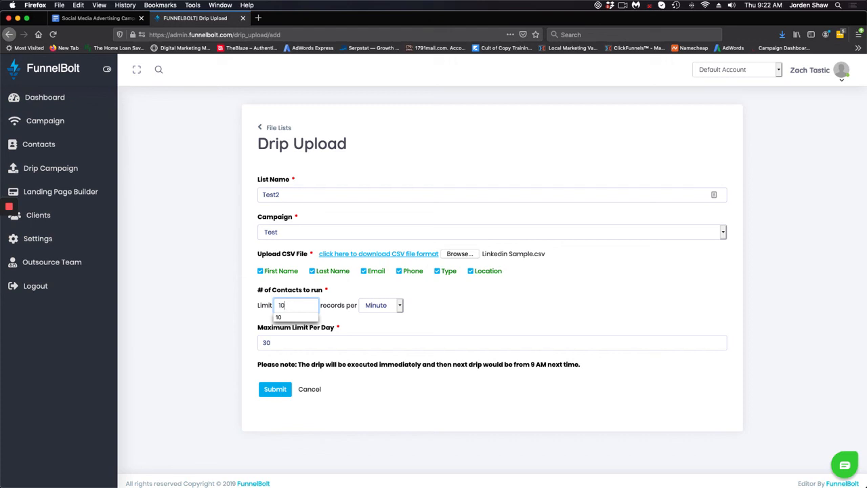
Submit the Test2 drip upload, agree to the messaging liability terms and dismiss the upload confirmation.
click(284, 392)
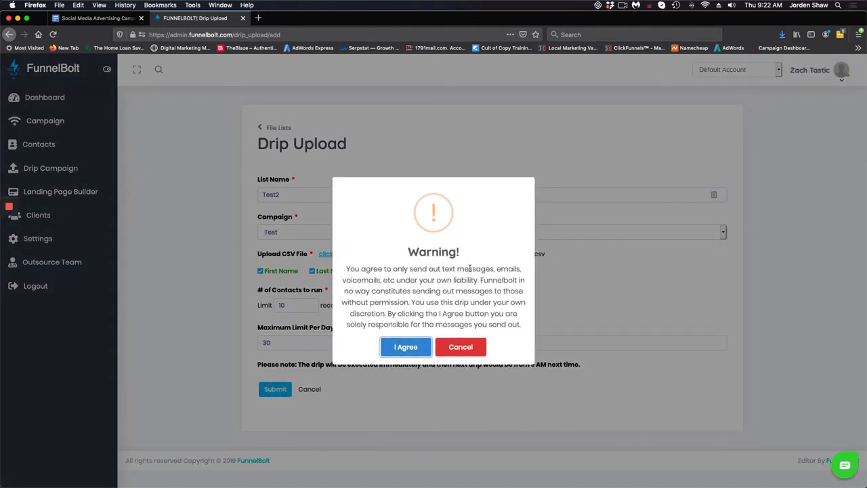
click(416, 348)
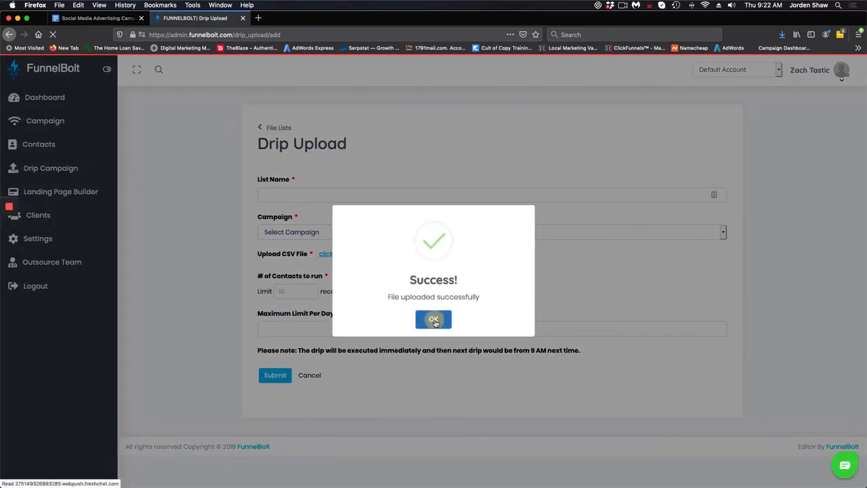
click(434, 322)
mouse_move(12, 209)
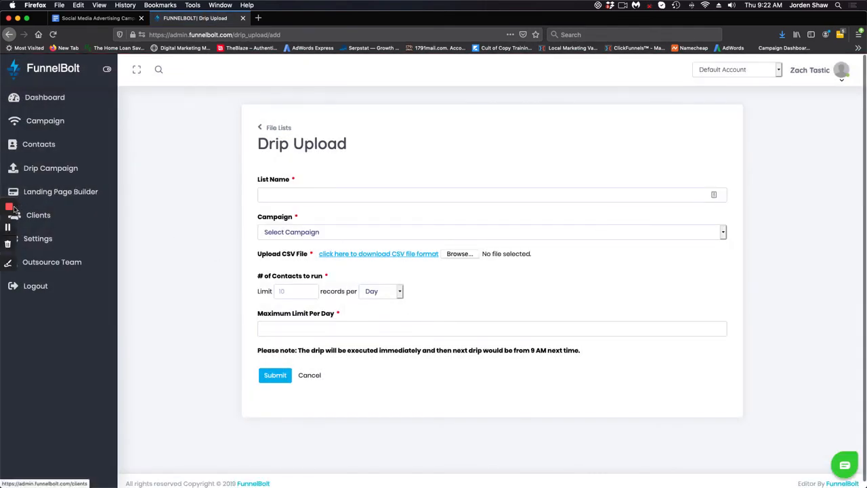